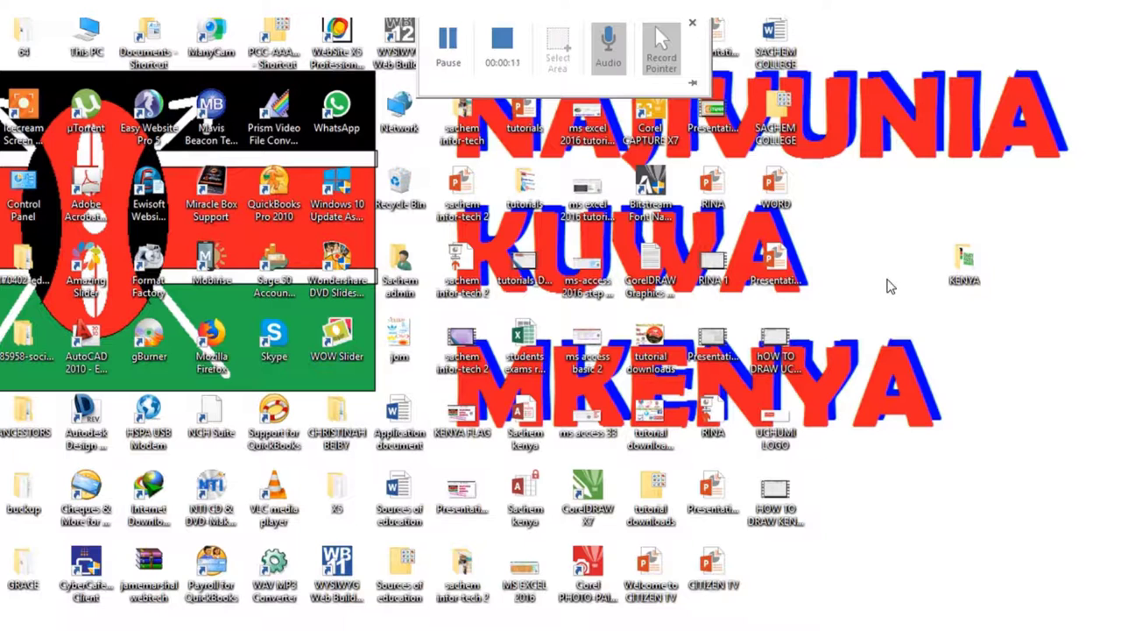
- Create a new folder on the desktop and name it KENYA YETU
{"action": "right_click", "coordinate": [876, 206]}
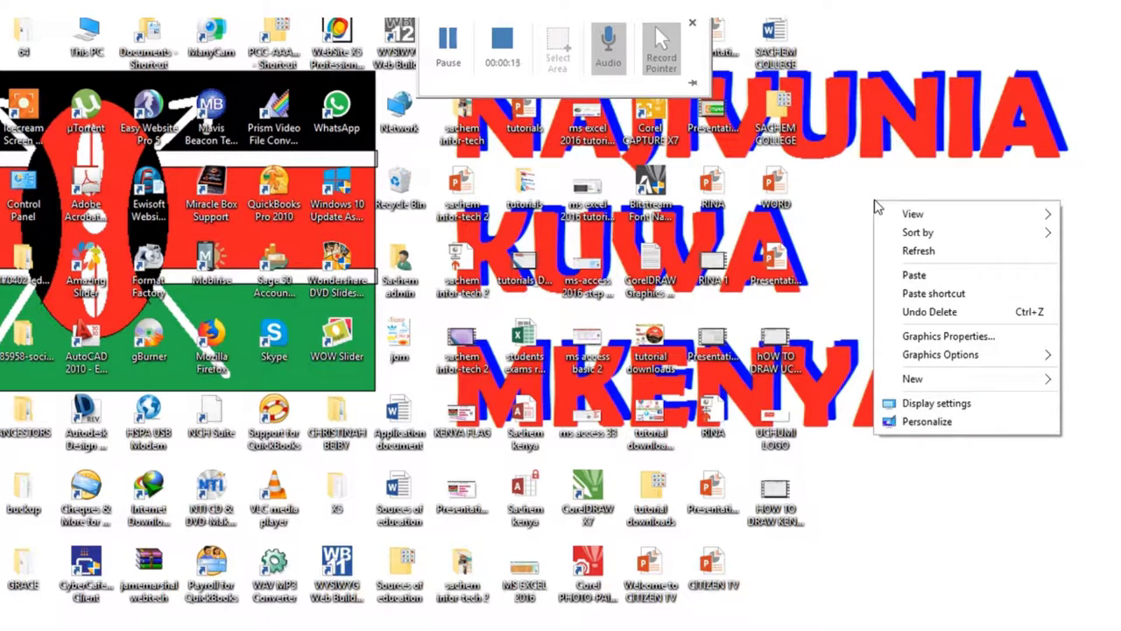
{"action": "mouse_move", "coordinate": [921, 385]}
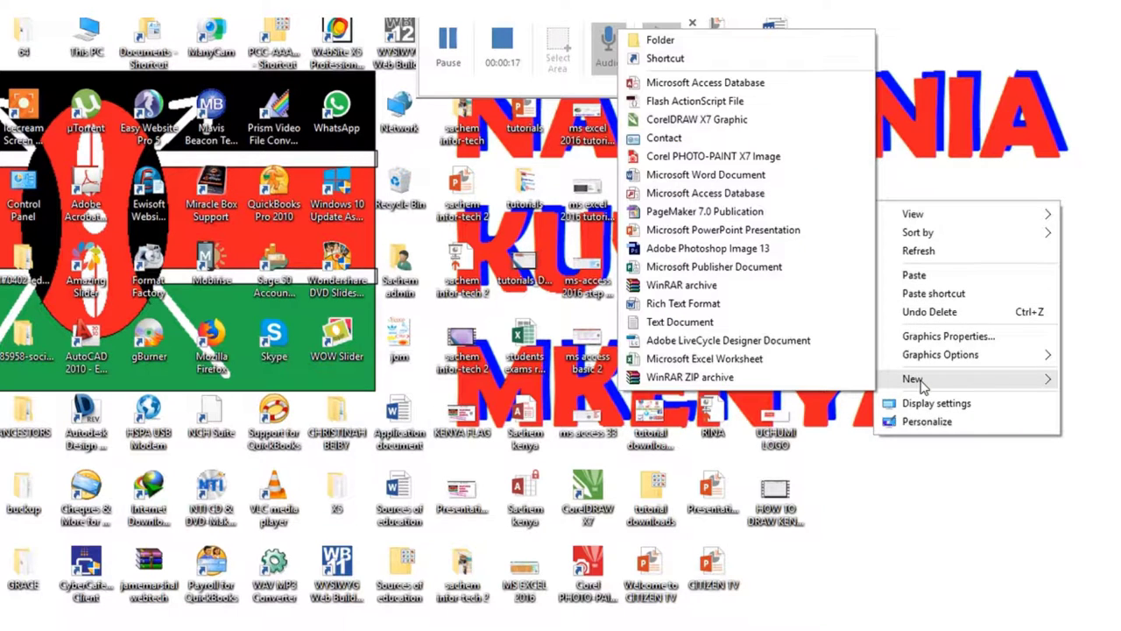
{"action": "left_click", "coordinate": [659, 40]}
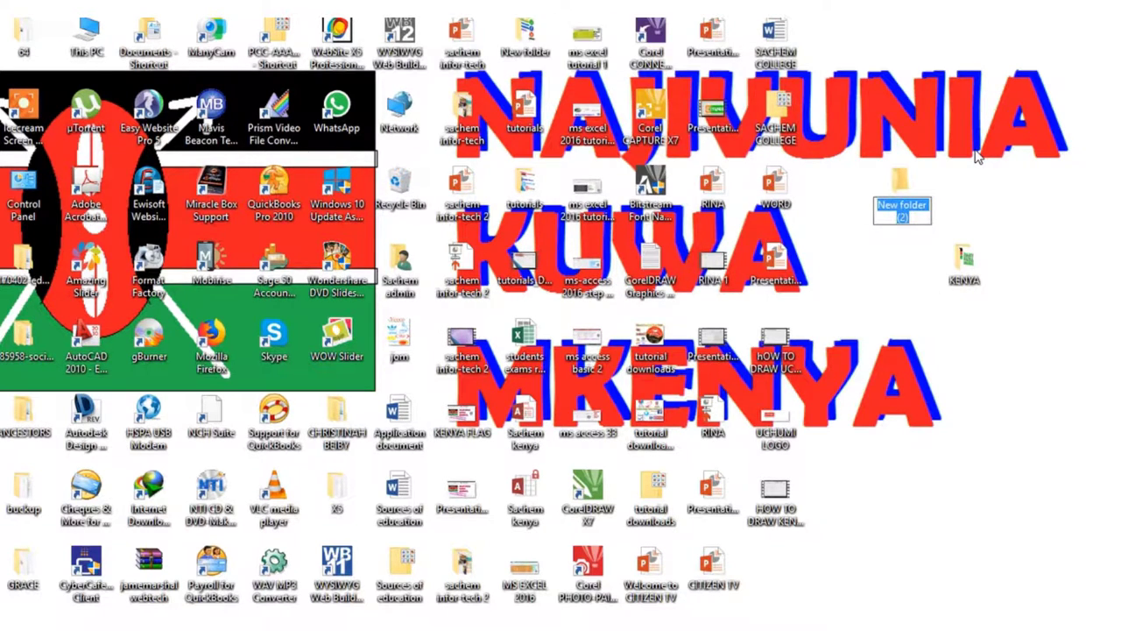
{"action": "type", "text": "KENYA"}
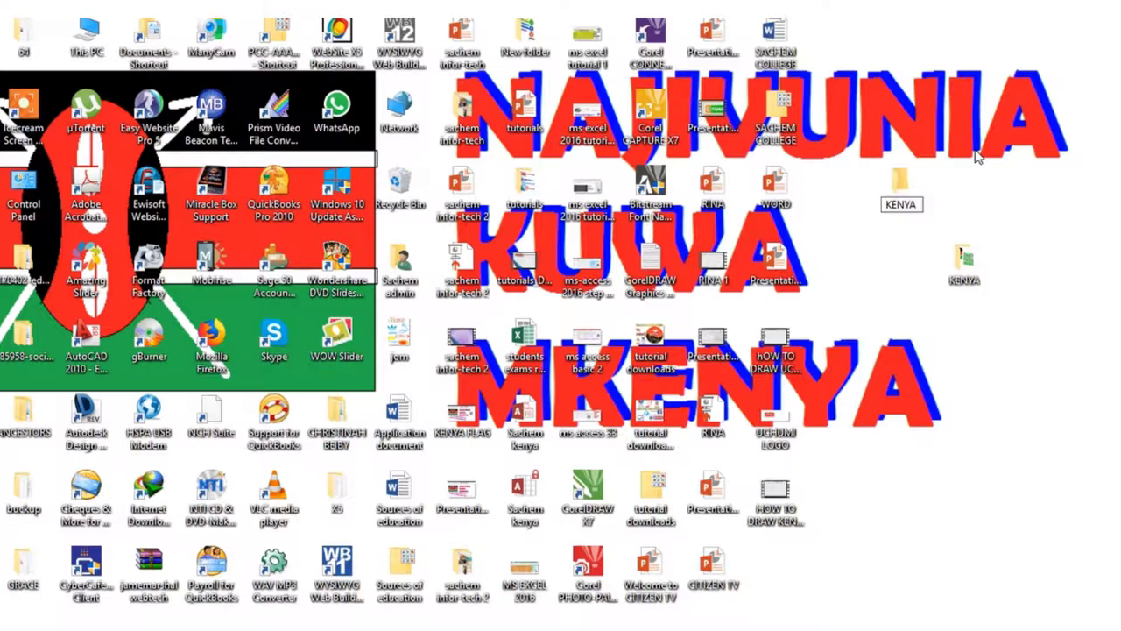
{"action": "type", "text": " YEW"}
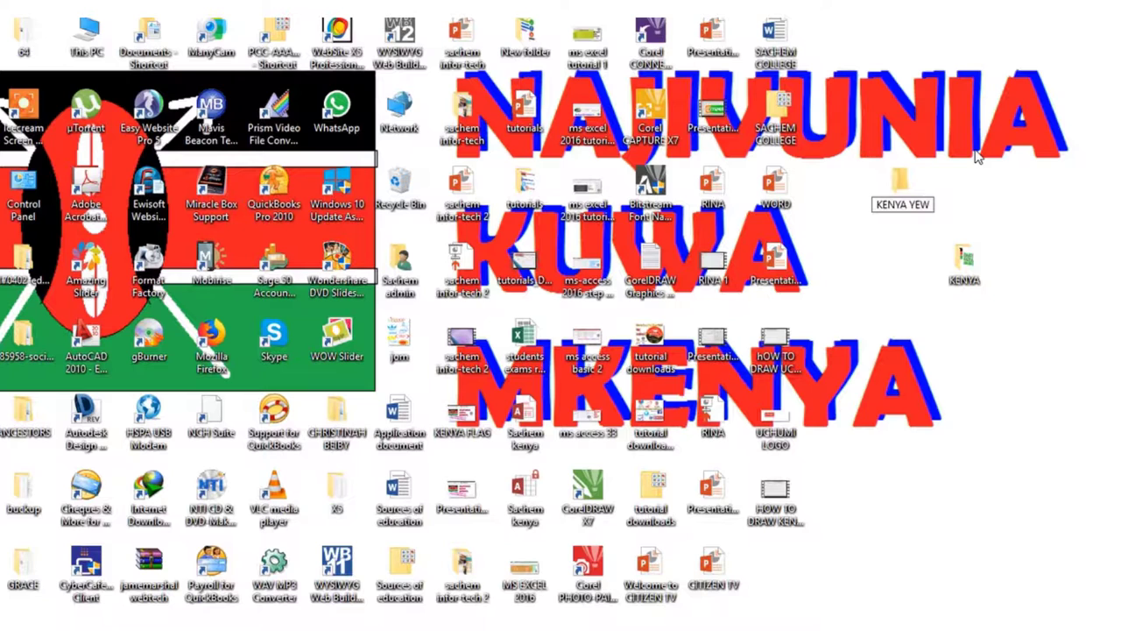
{"action": "key", "text": "BackSpace"}
{"action": "type", "text": "TU"}
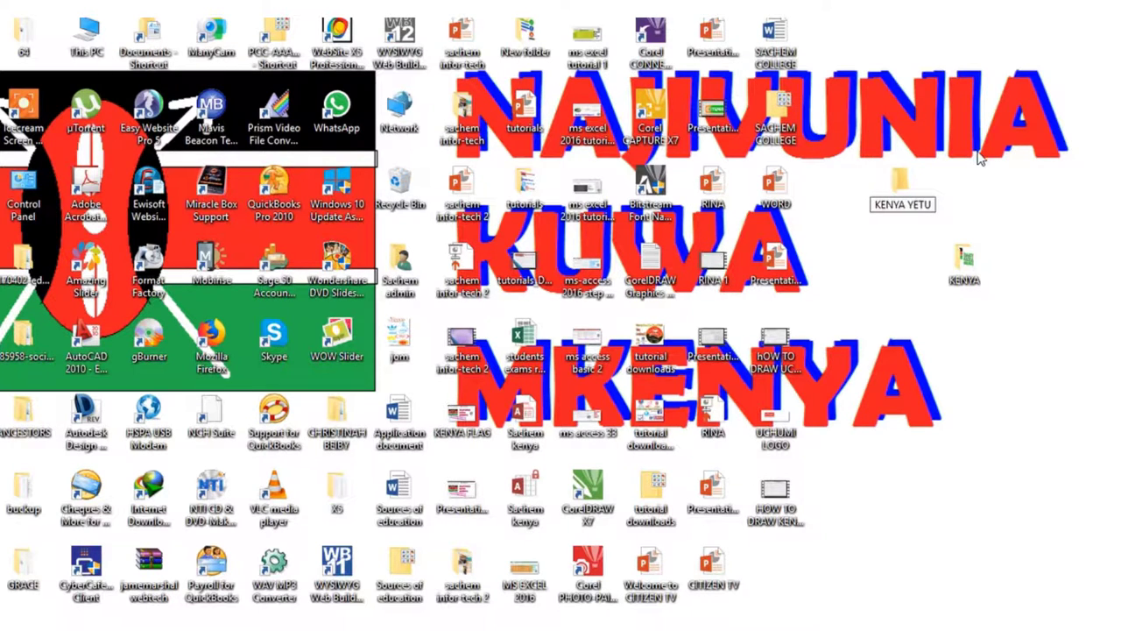
- Open the KENYA YETU folder and create a subfolder in it named NAIROBI COUNTY
{"action": "right_click", "coordinate": [902, 181]}
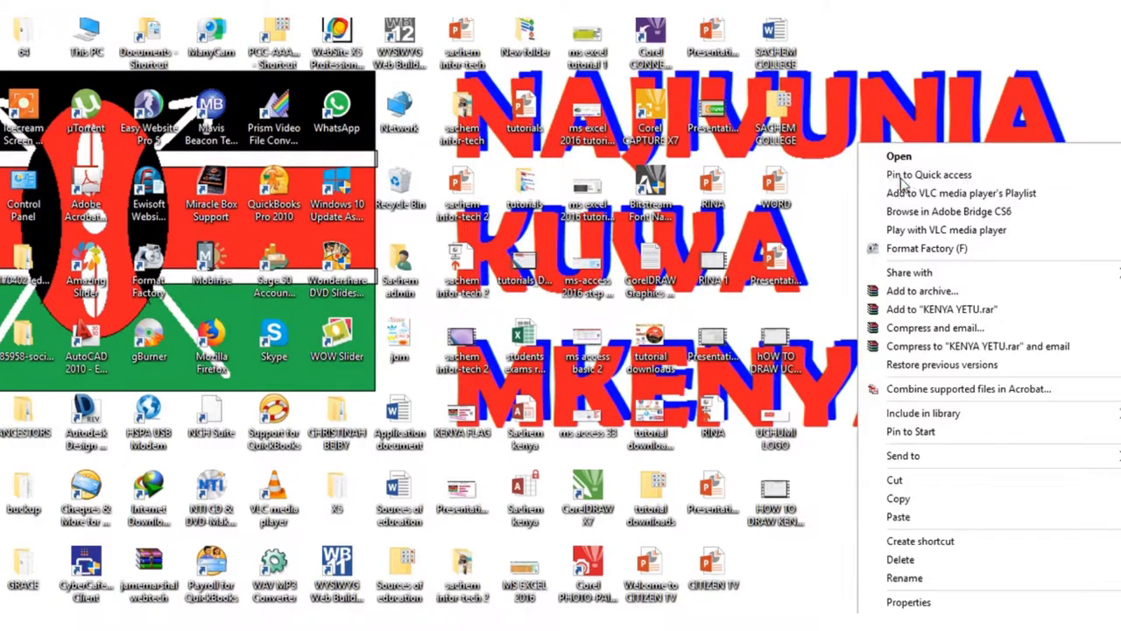
{"action": "left_click", "coordinate": [898, 156]}
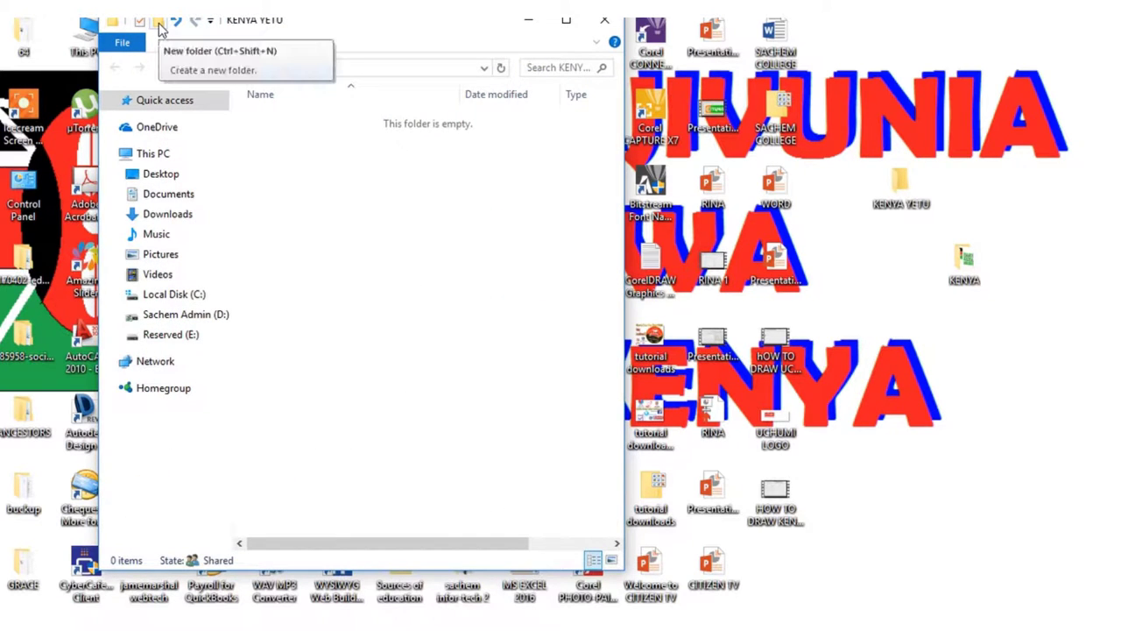
{"action": "left_click", "coordinate": [159, 24]}
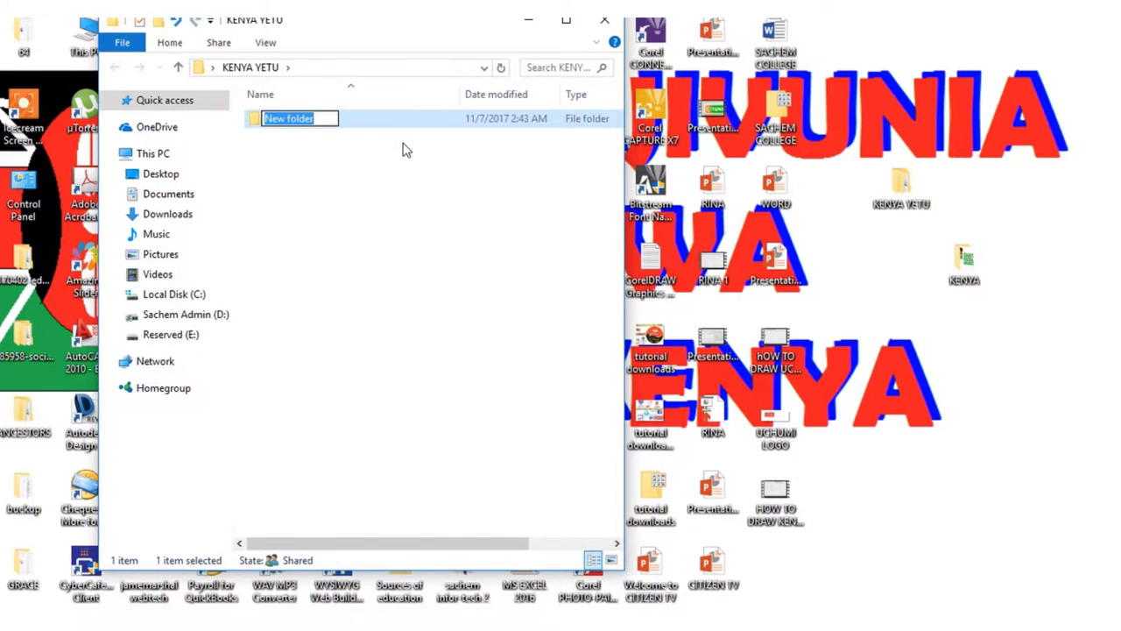
{"action": "type", "text": "NAIROBI"}
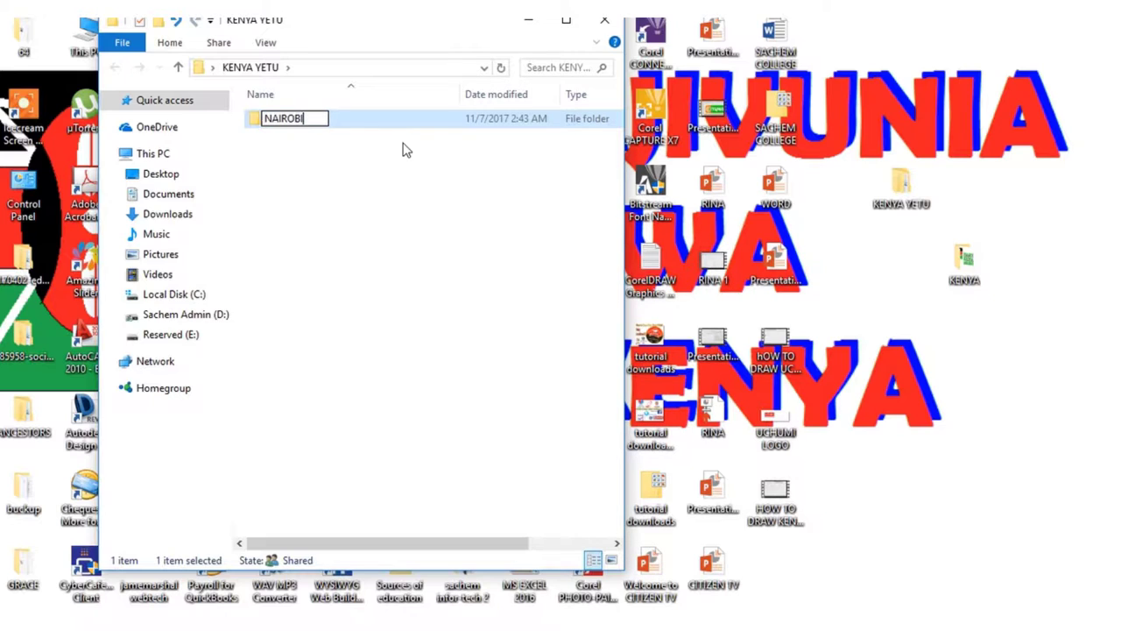
{"action": "type", "text": " CUNTY"}
{"action": "key", "text": "BackSpace"}
{"action": "key", "text": "BackSpace"}
{"action": "key", "text": "BackSpace"}
{"action": "key", "text": "BackSpace"}
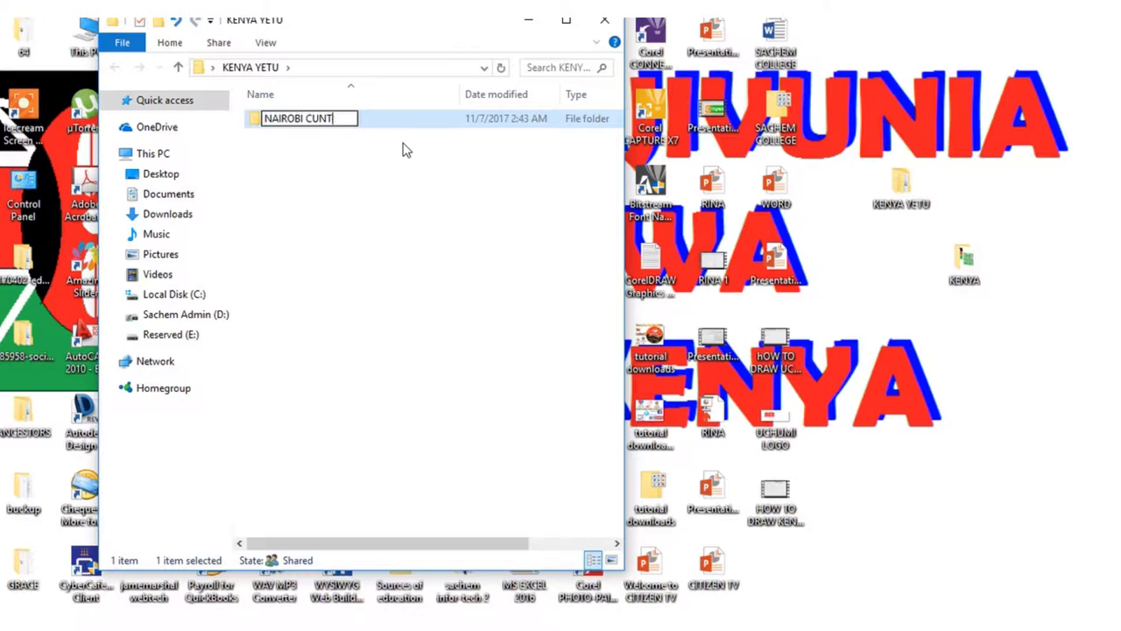
{"action": "type", "text": "OUNTY"}
{"action": "left_click", "coordinate": [412, 170]}
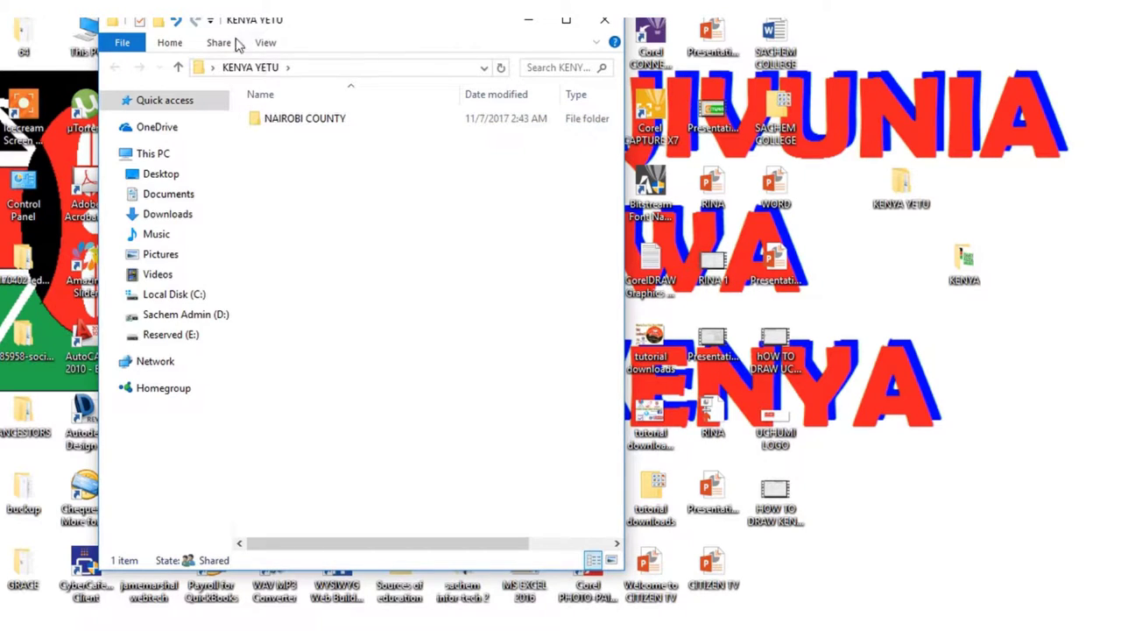
- Create a second subfolder in KENYA YETU and name it MACHAKOS COUNTY
{"action": "left_click", "coordinate": [157, 22]}
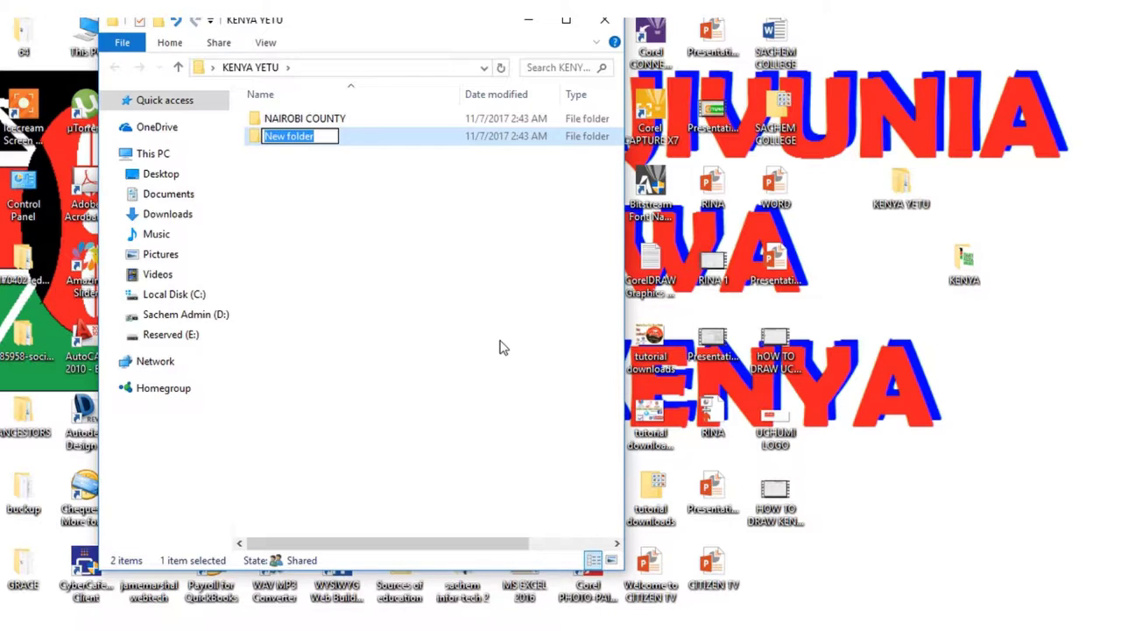
{"action": "type", "text": "MAC"}
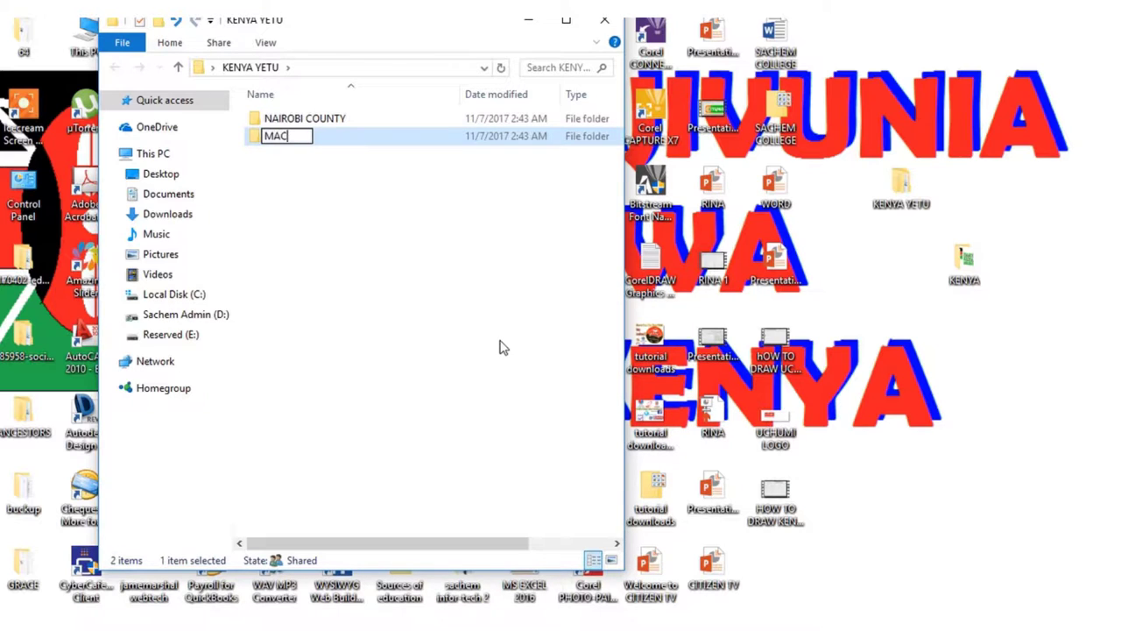
{"action": "type", "text": "HAKOS"}
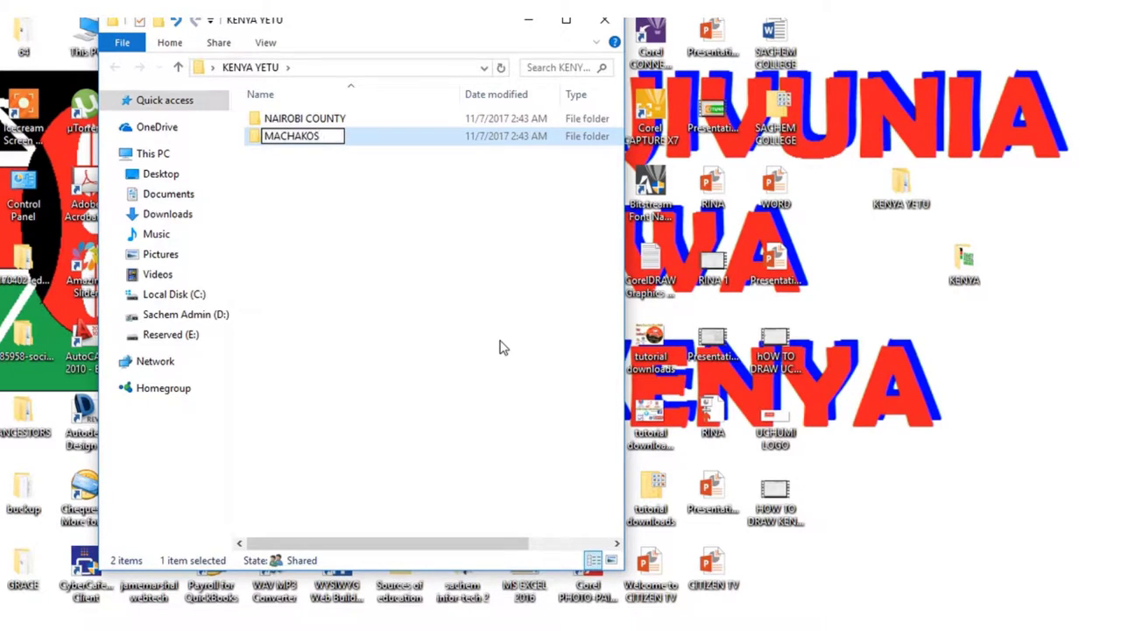
{"action": "type", "text": " COUNR"}
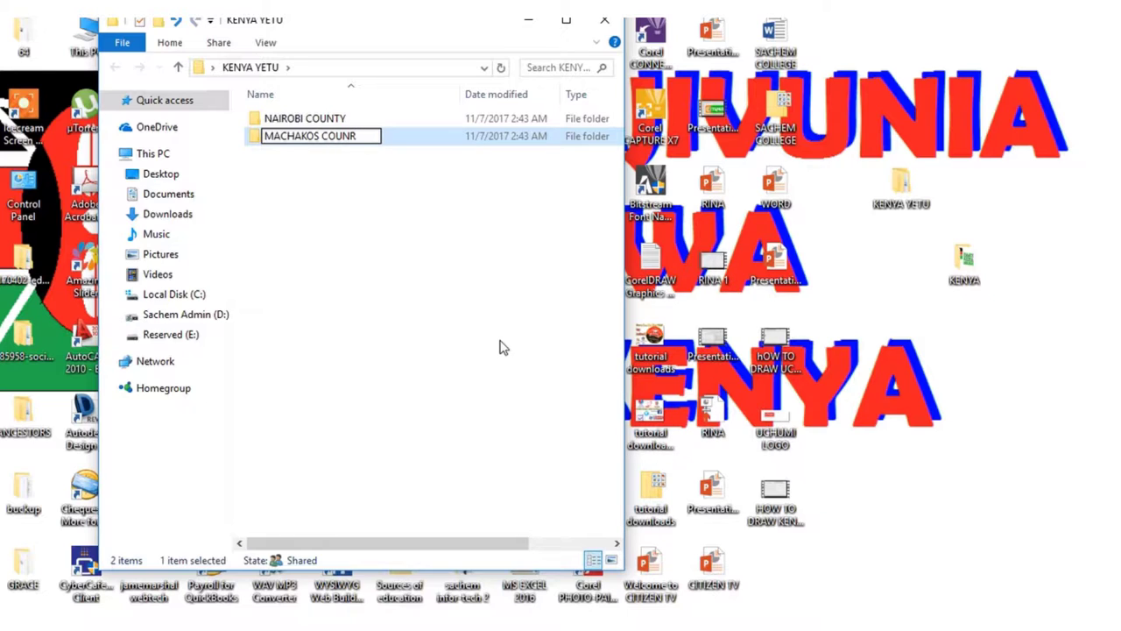
{"action": "key", "text": "BackSpace"}
{"action": "key", "text": "BackSpace"}
{"action": "type", "text": "NTY"}
{"action": "left_click", "coordinate": [234, 125]}
- Create a third subfolder in KENYA YETU and name it MERU COUNTY
{"action": "left_click", "coordinate": [159, 20]}
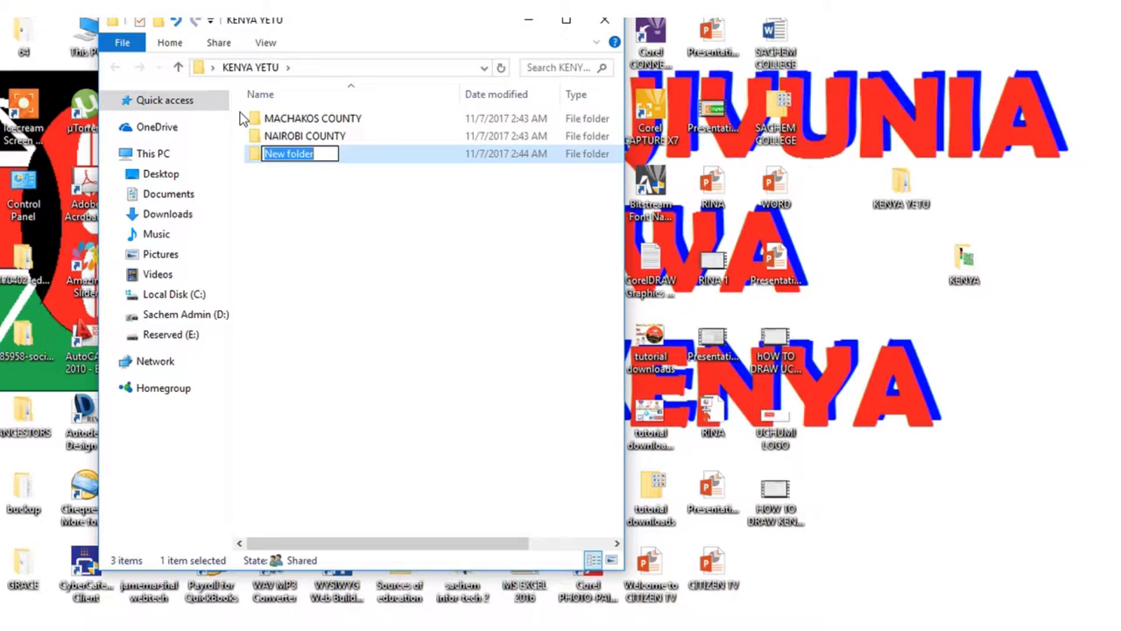
{"action": "type", "text": "MA"}
{"action": "key", "text": "BackSpace"}
{"action": "key", "text": "BackSpace"}
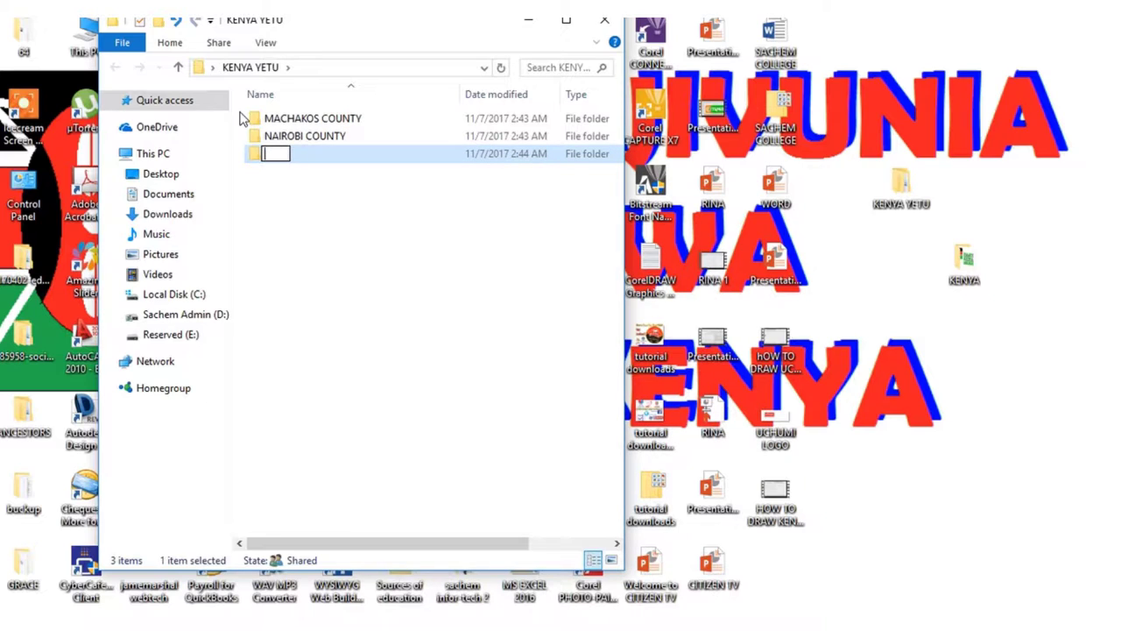
{"action": "type", "text": "MERU "}
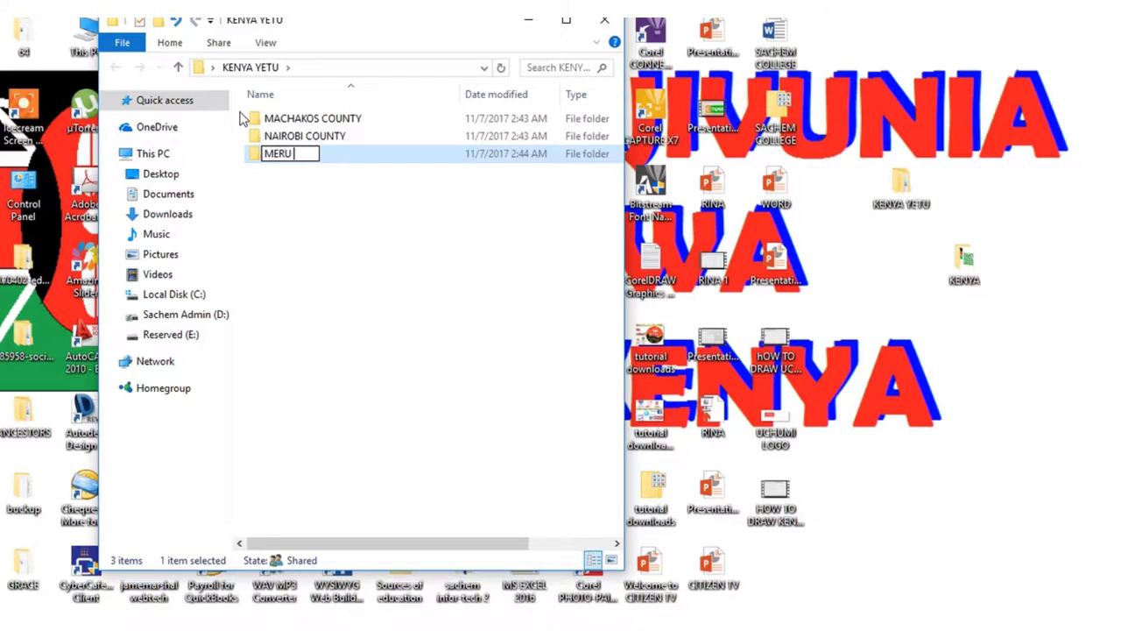
{"action": "type", "text": "COUNTY"}
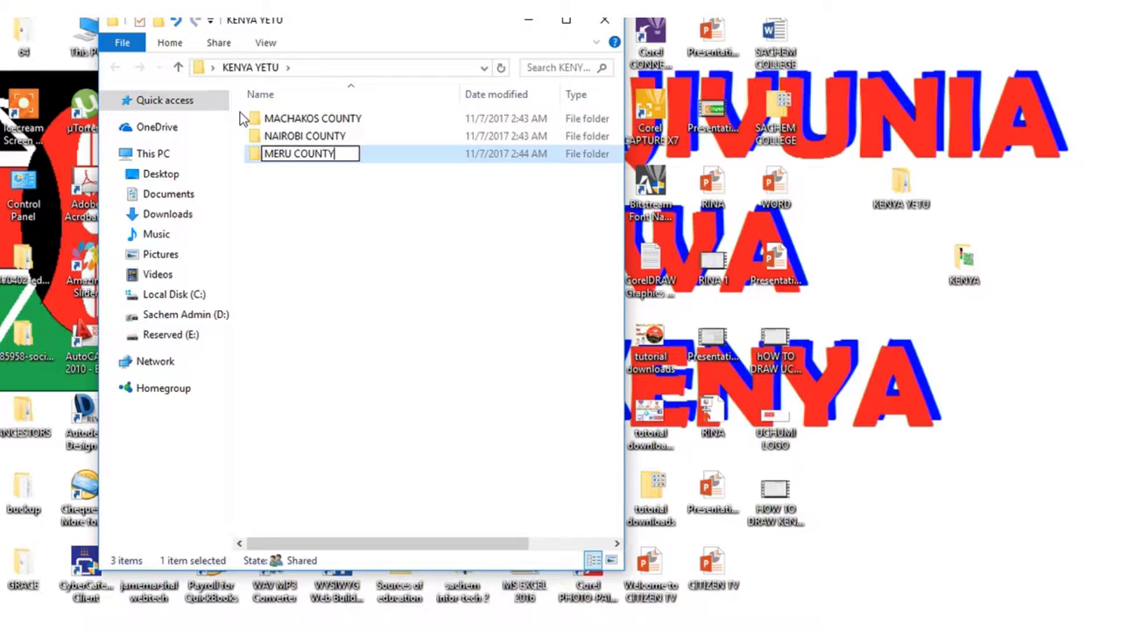
{"action": "left_click", "coordinate": [414, 300]}
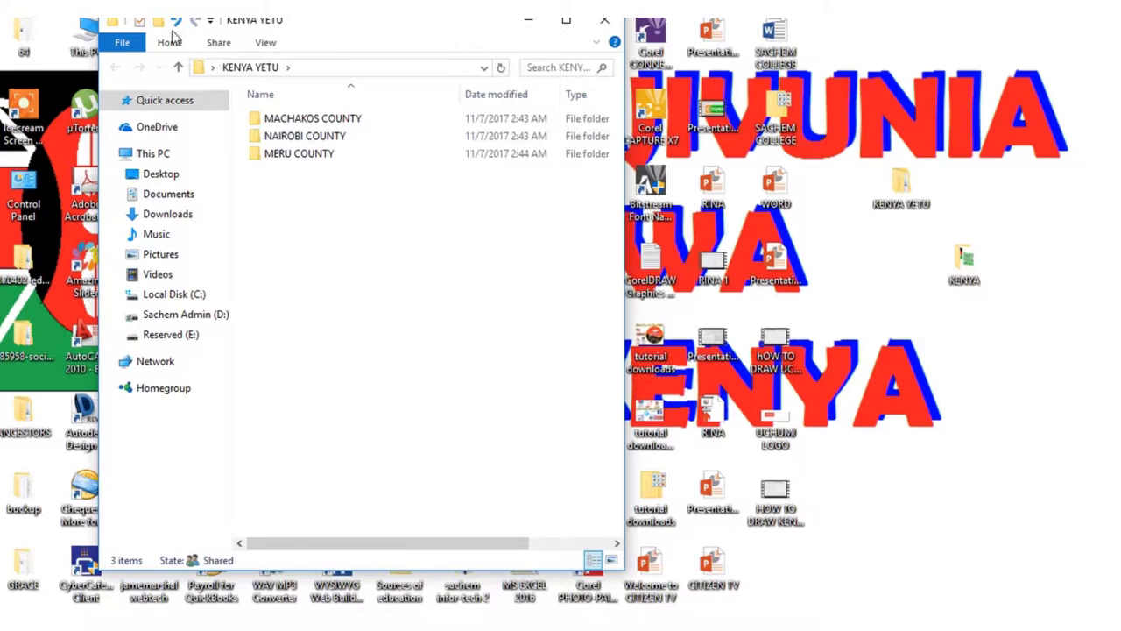
- Create a fourth subfolder, try to give it the duplicate name NAIROBI COUNTY, and decline merging the folders
{"action": "key", "text": "ctrl+shift+n"}
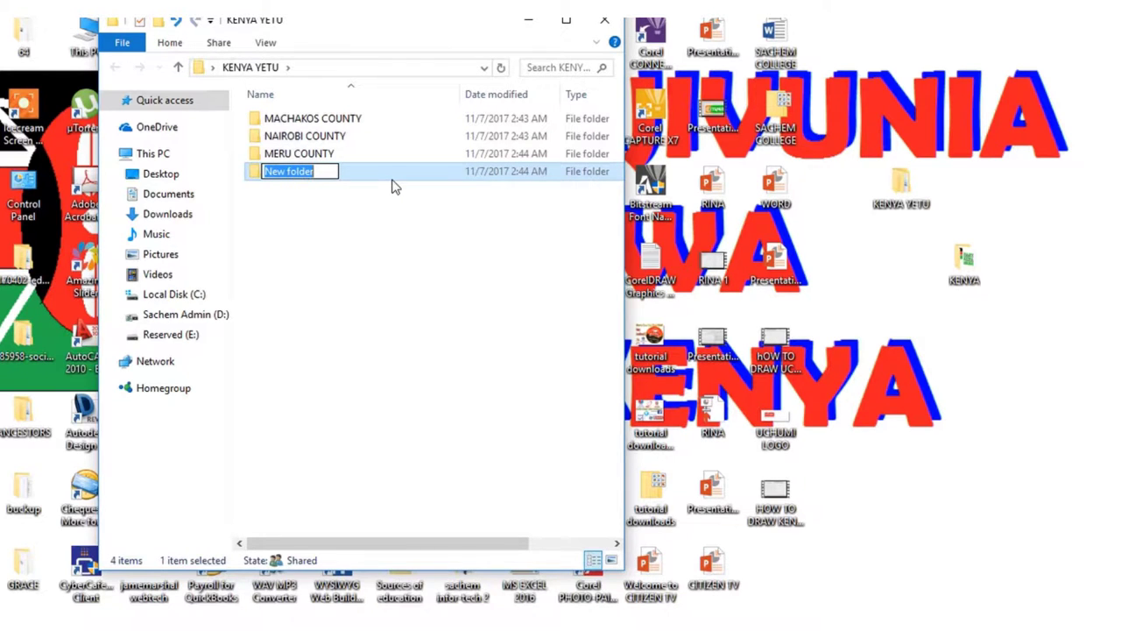
{"action": "type", "text": "NAIRO"}
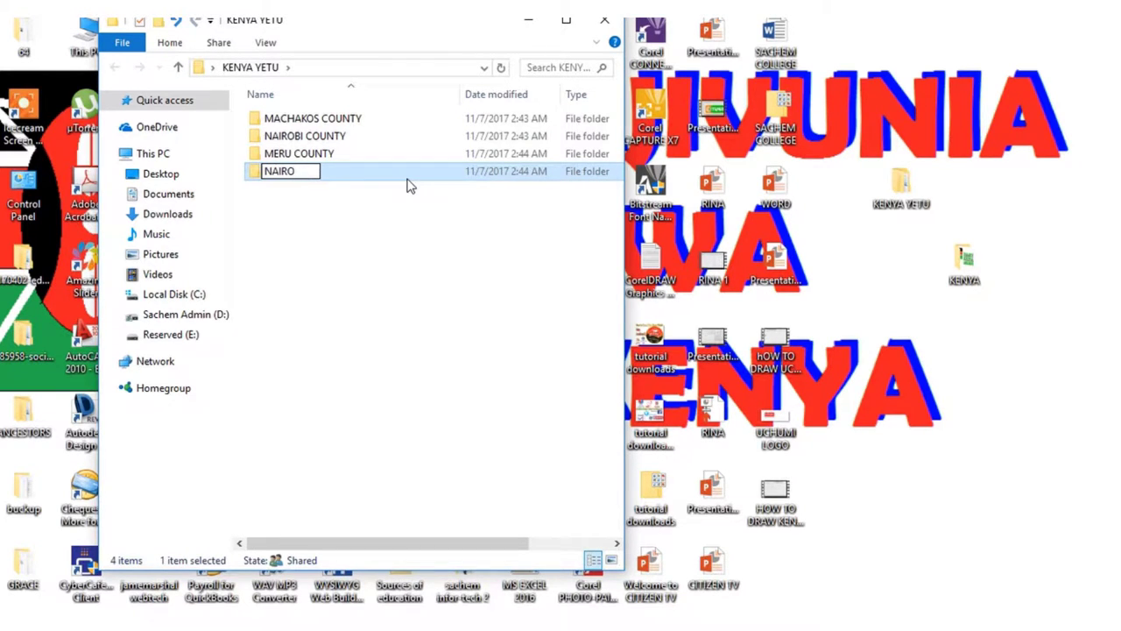
{"action": "type", "text": "BI COUNTY"}
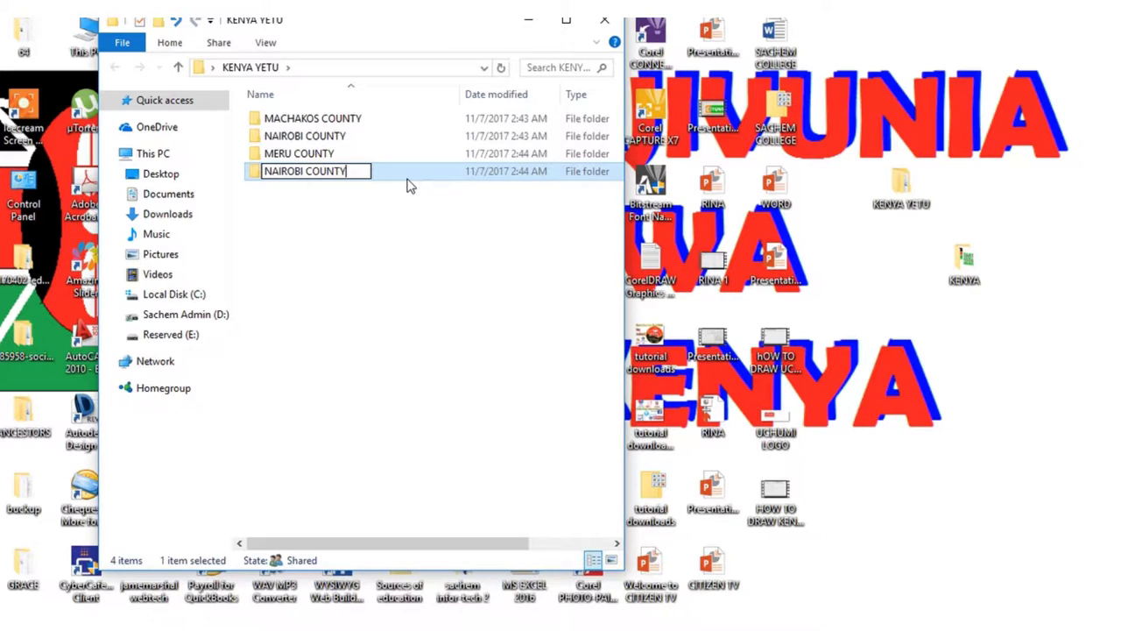
{"action": "key", "text": "Return"}
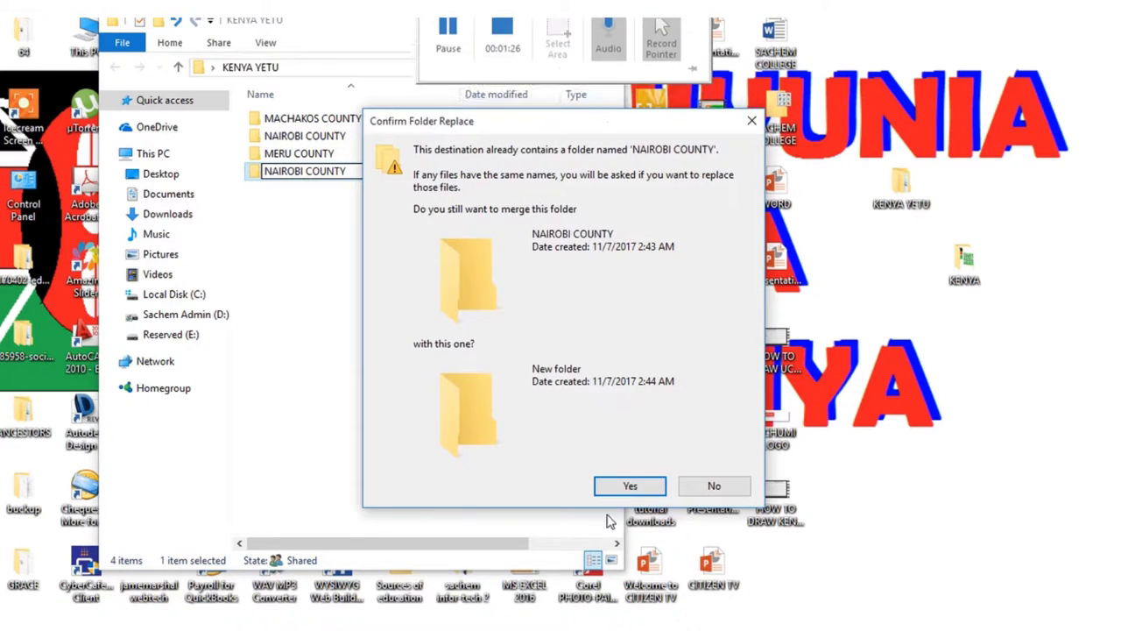
{"action": "left_click", "coordinate": [733, 487]}
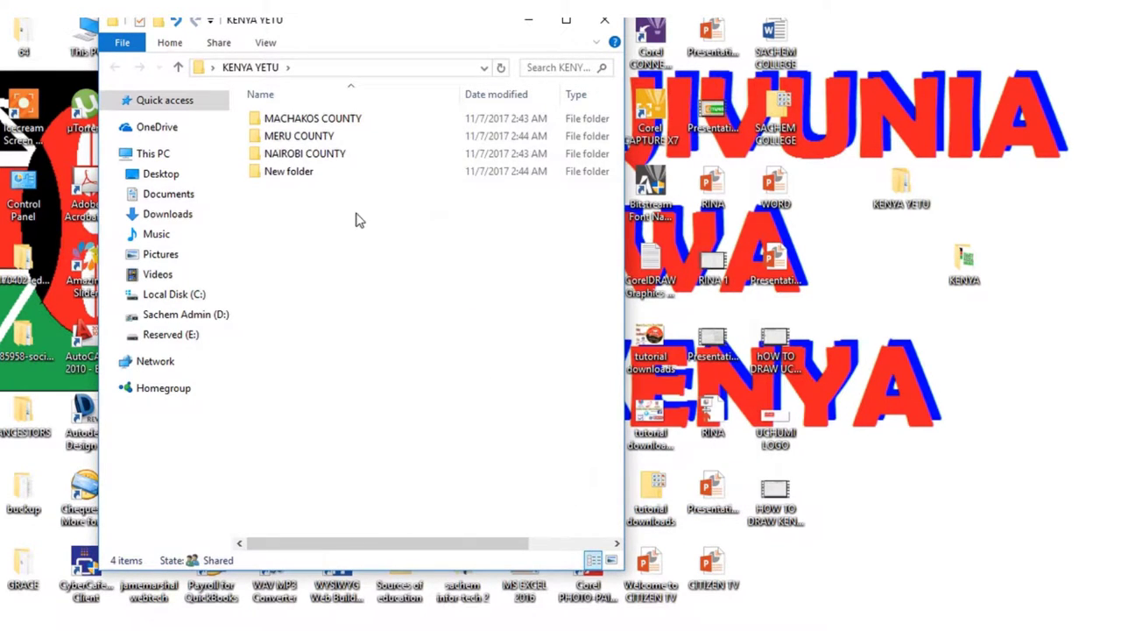
- Rename the subfolder still called New folder to KIAMBU COUNTY
{"action": "left_click", "coordinate": [298, 174]}
{"action": "right_click", "coordinate": [298, 174]}
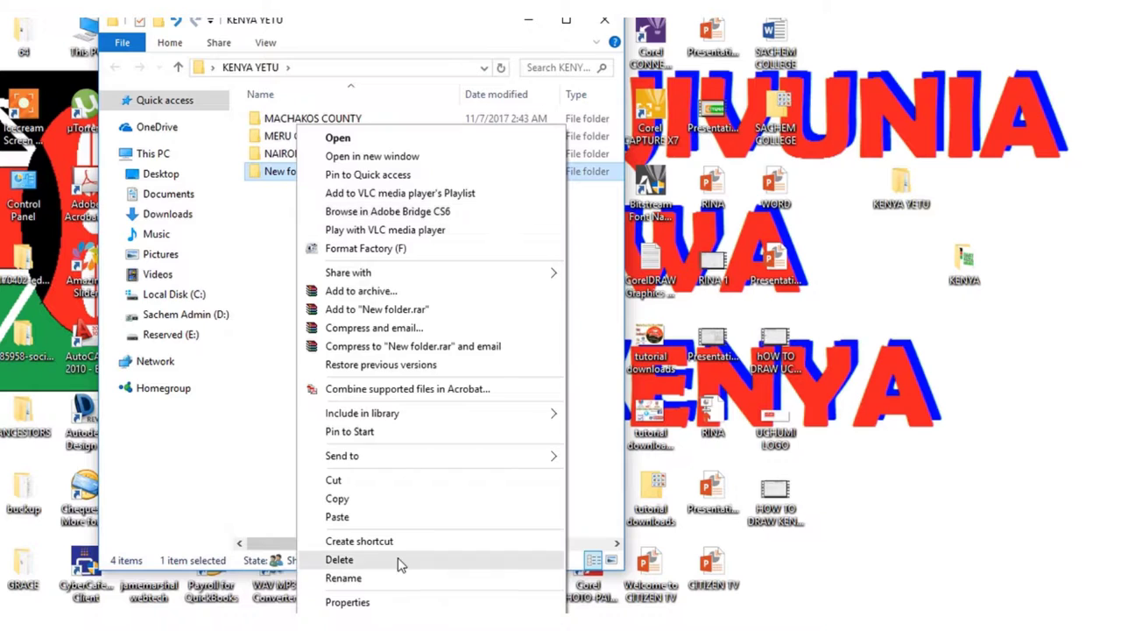
{"action": "left_click", "coordinate": [385, 577]}
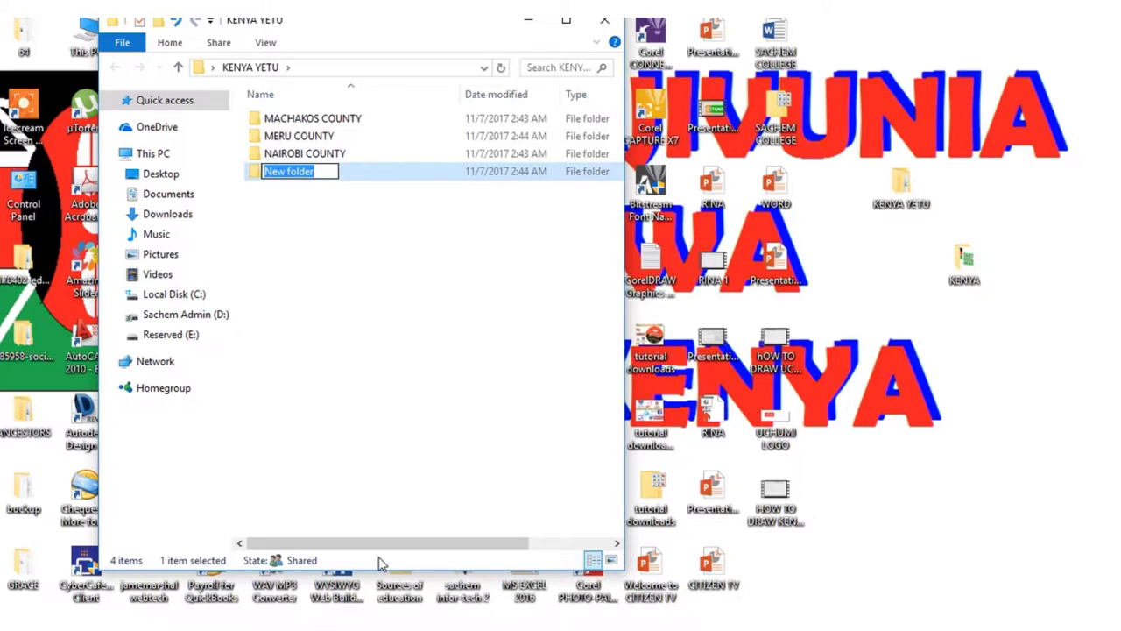
{"action": "type", "text": "KIAM"}
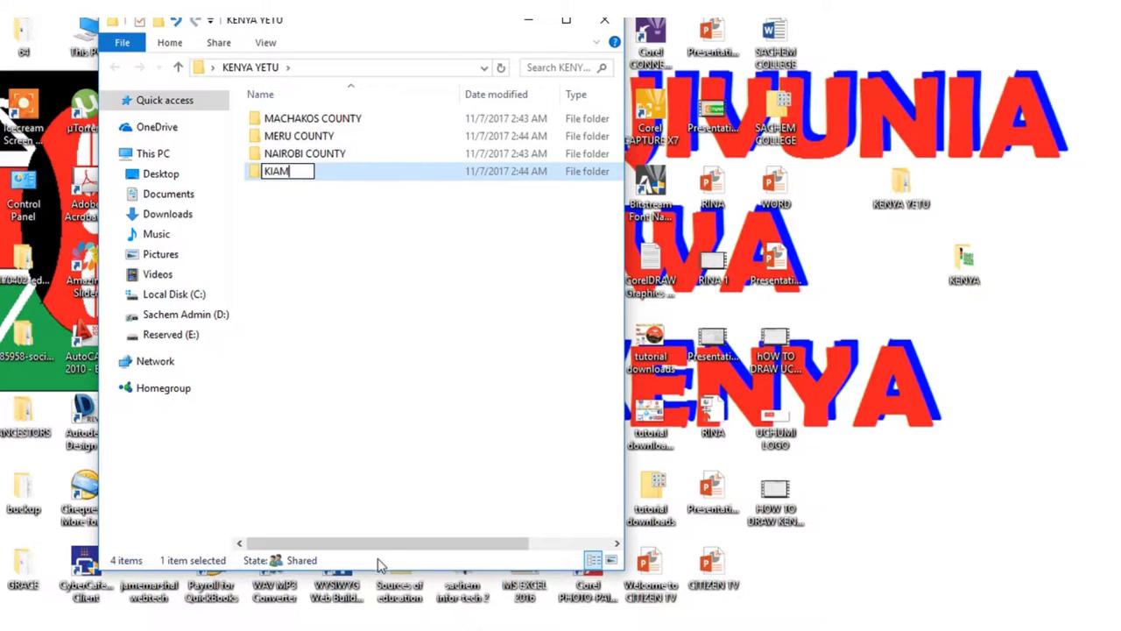
{"action": "type", "text": "BU CO"}
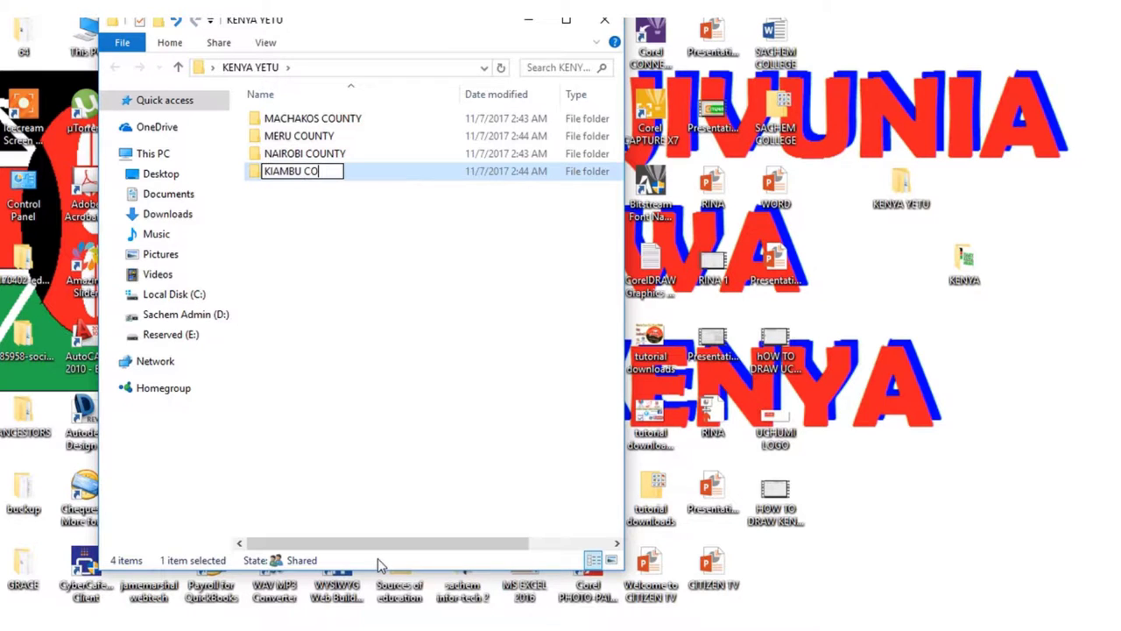
{"action": "type", "text": "UNTY"}
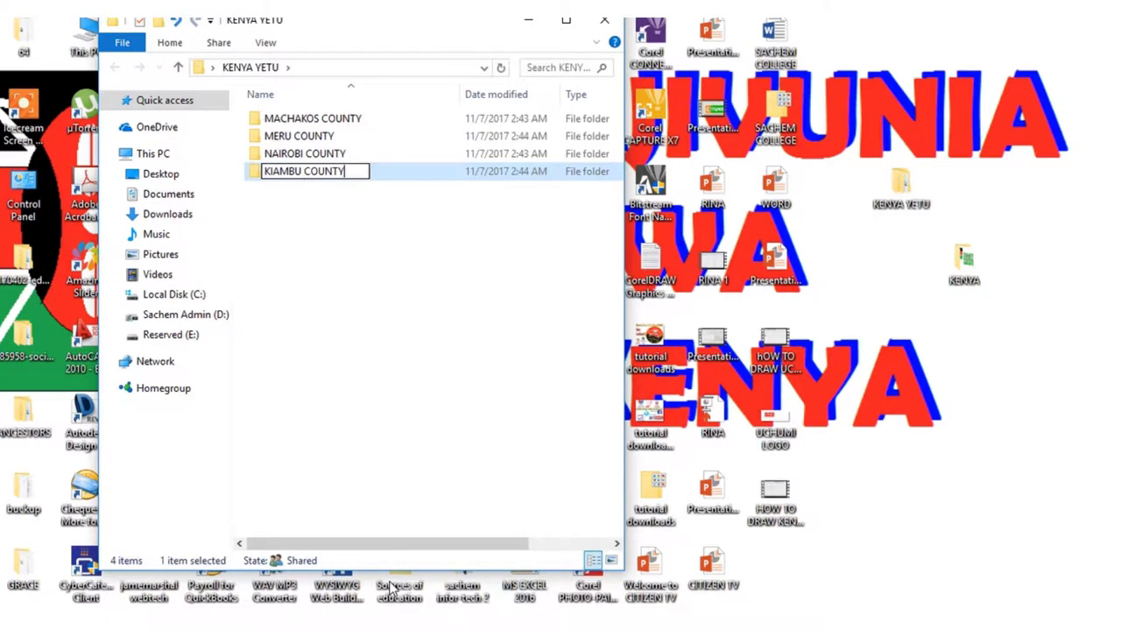
{"action": "left_click", "coordinate": [350, 266]}
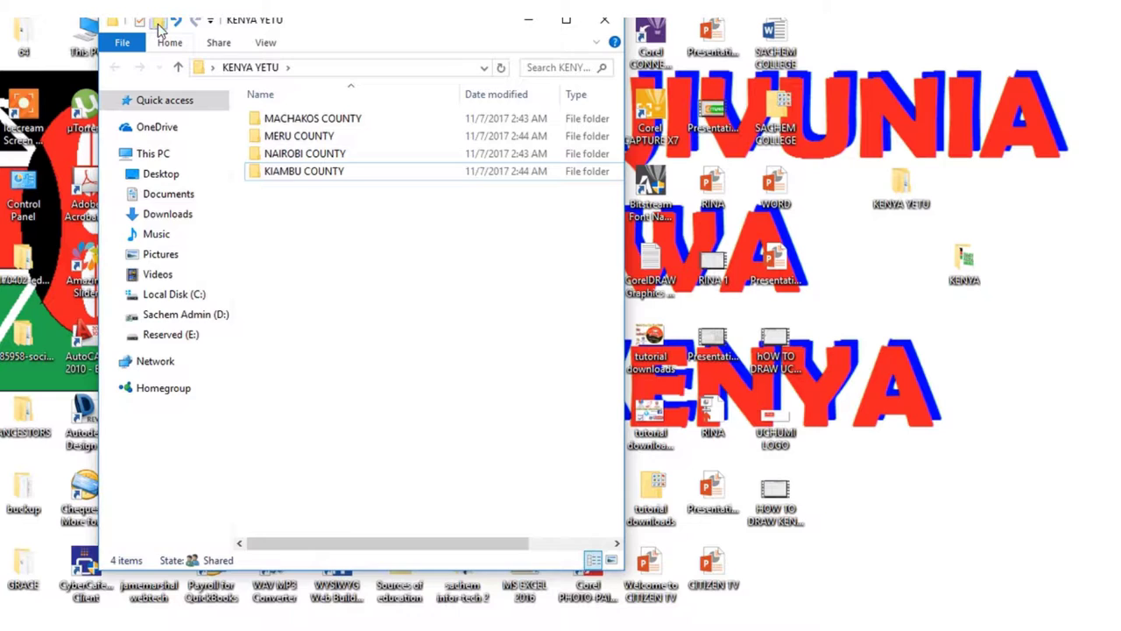
- Create another subfolder in KENYA YETU and name it MOMBASA COUNTY
{"action": "left_click", "coordinate": [159, 23]}
{"action": "type", "text": "MOM"}
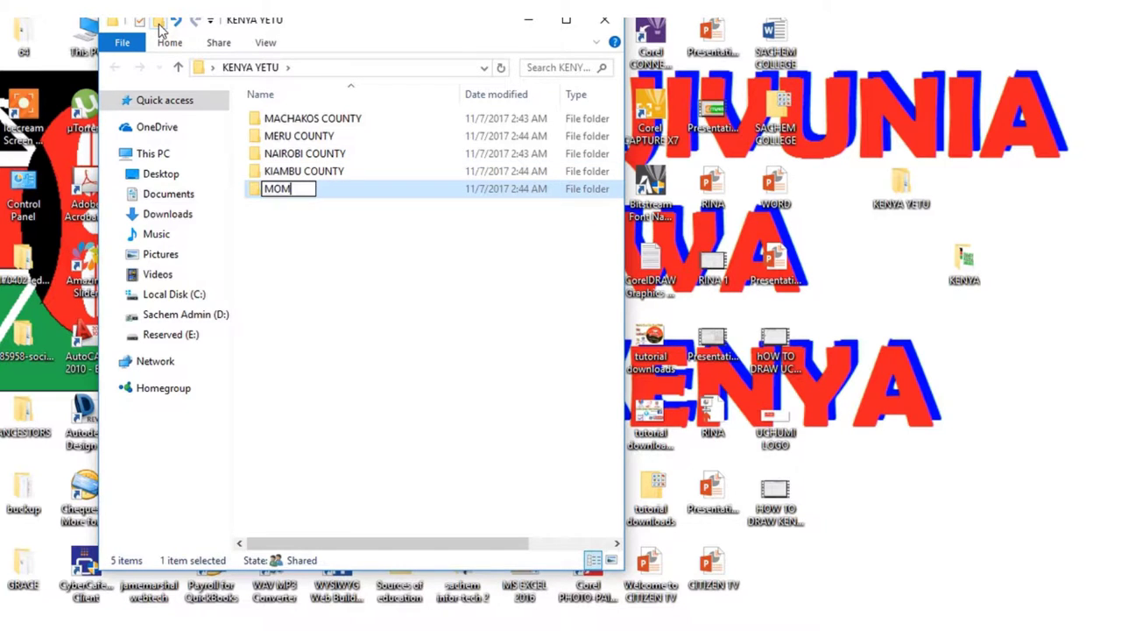
{"action": "type", "text": "BASDA"}
{"action": "key", "text": "BackSpace"}
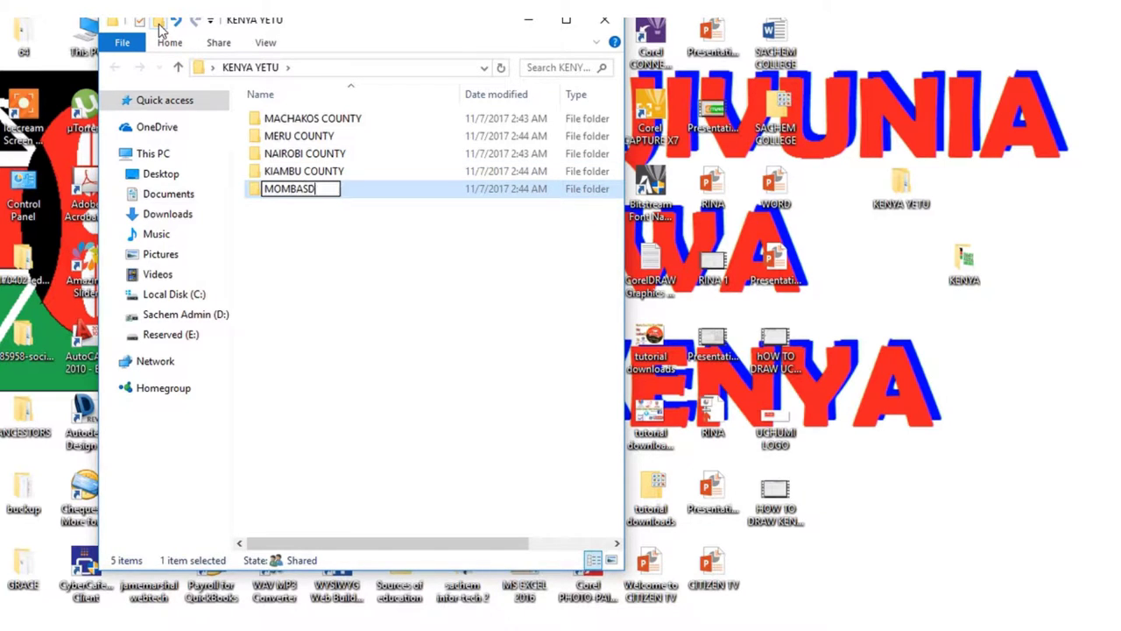
{"action": "type", "text": "COUNTY"}
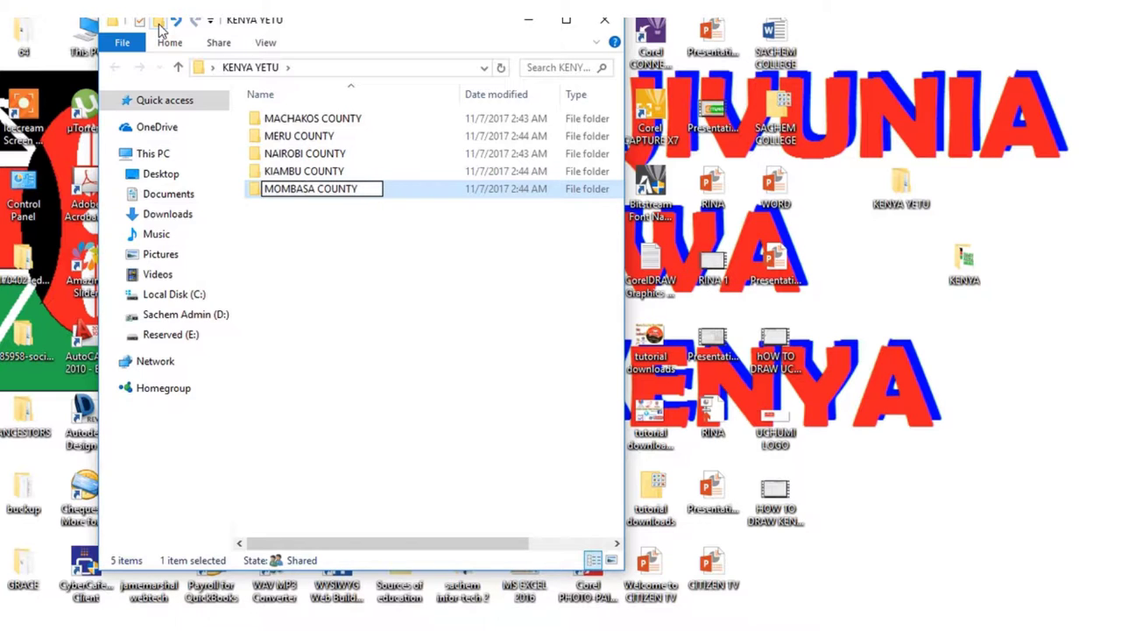
{"action": "left_click", "coordinate": [346, 258]}
- Create one more subfolder in KENYA YETU and name it KISUMU COUNTY
{"action": "left_click", "coordinate": [157, 23]}
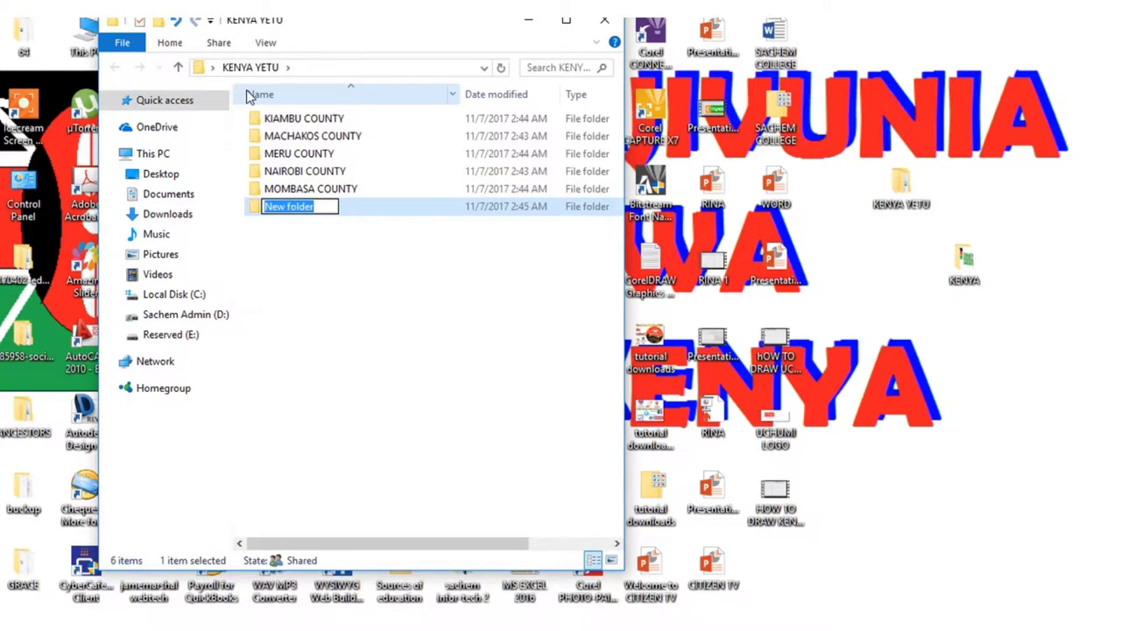
{"action": "type", "text": "KISUMU"}
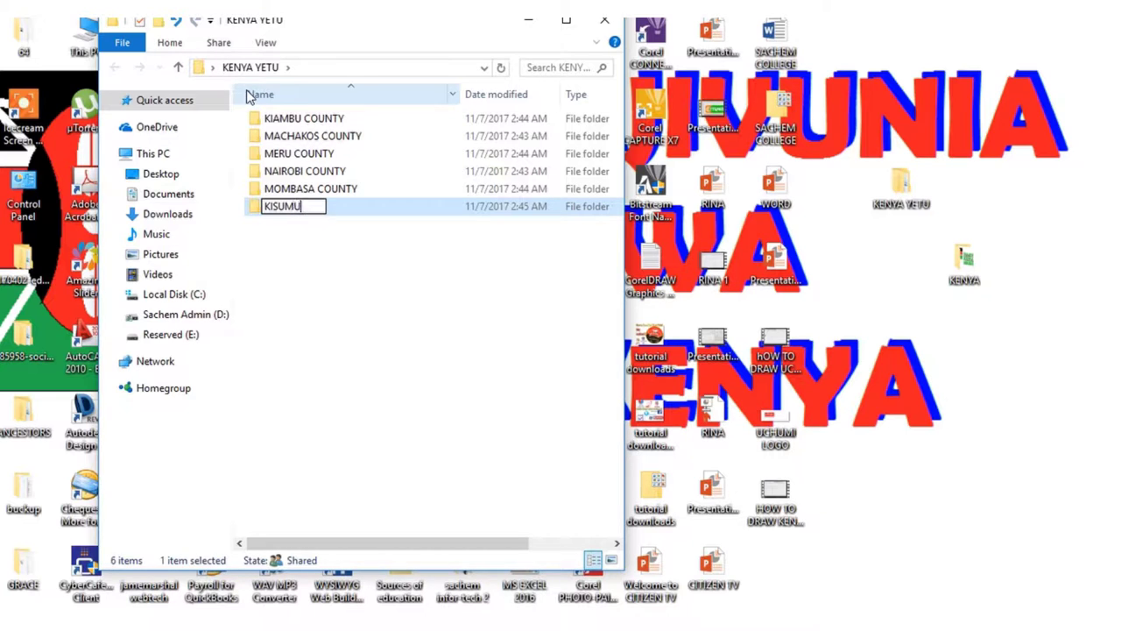
{"action": "type", "text": " COUNTY"}
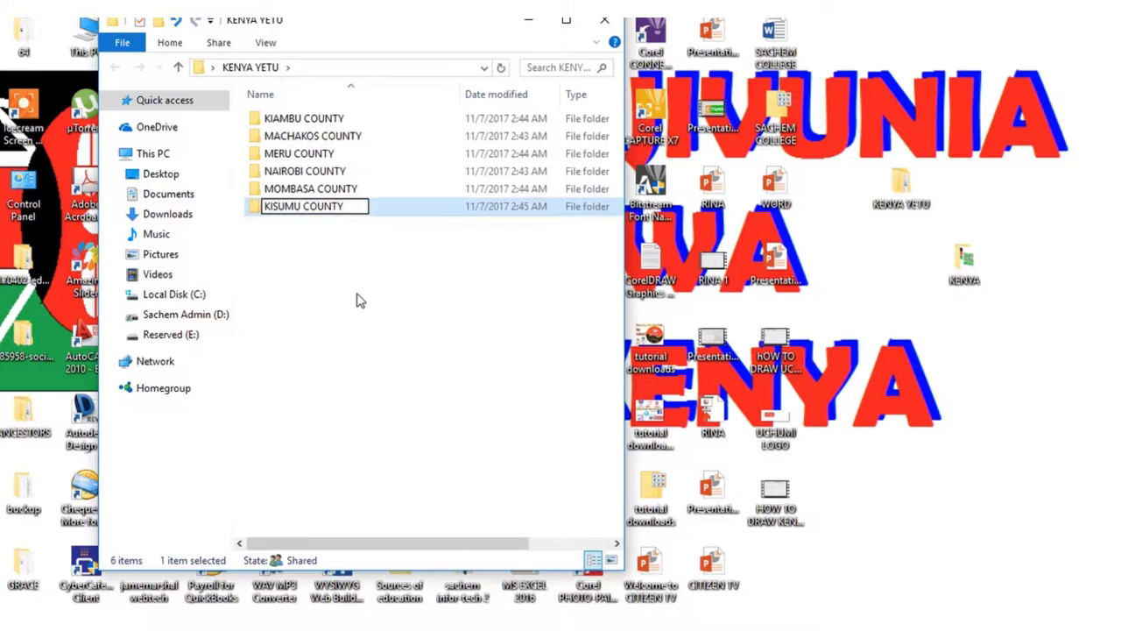
{"action": "key", "text": "Return"}
{"action": "left_click", "coordinate": [313, 220]}
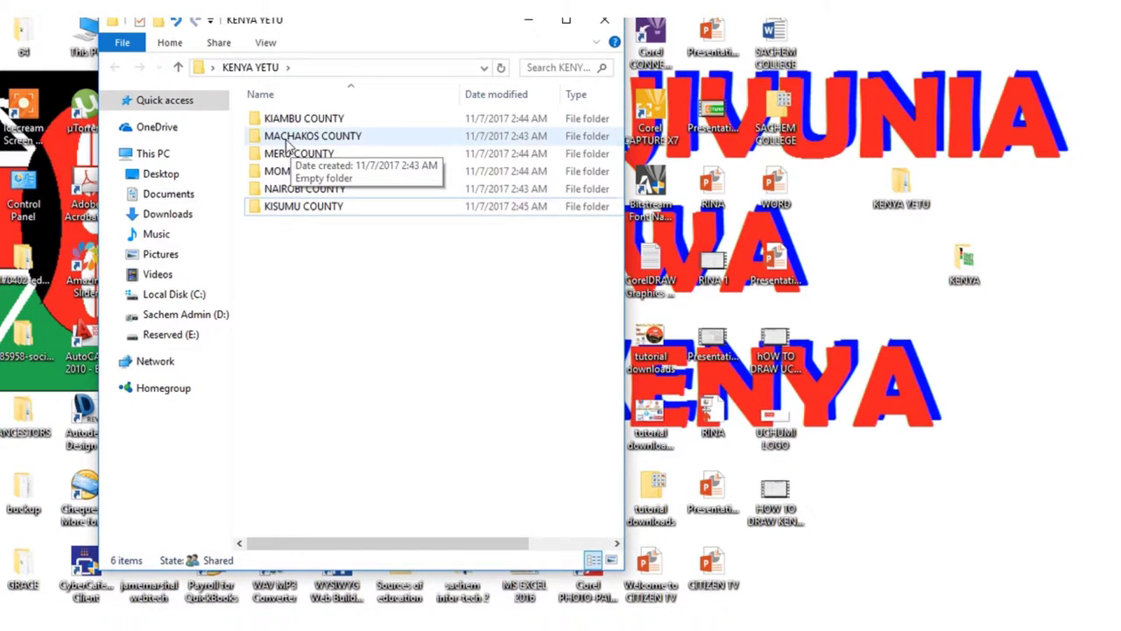
- Open the MACHAKOS COUNTY folder and create a subfolder named KANGUNDO in it
{"action": "left_click", "coordinate": [285, 138]}
{"action": "left_click", "coordinate": [288, 68]}
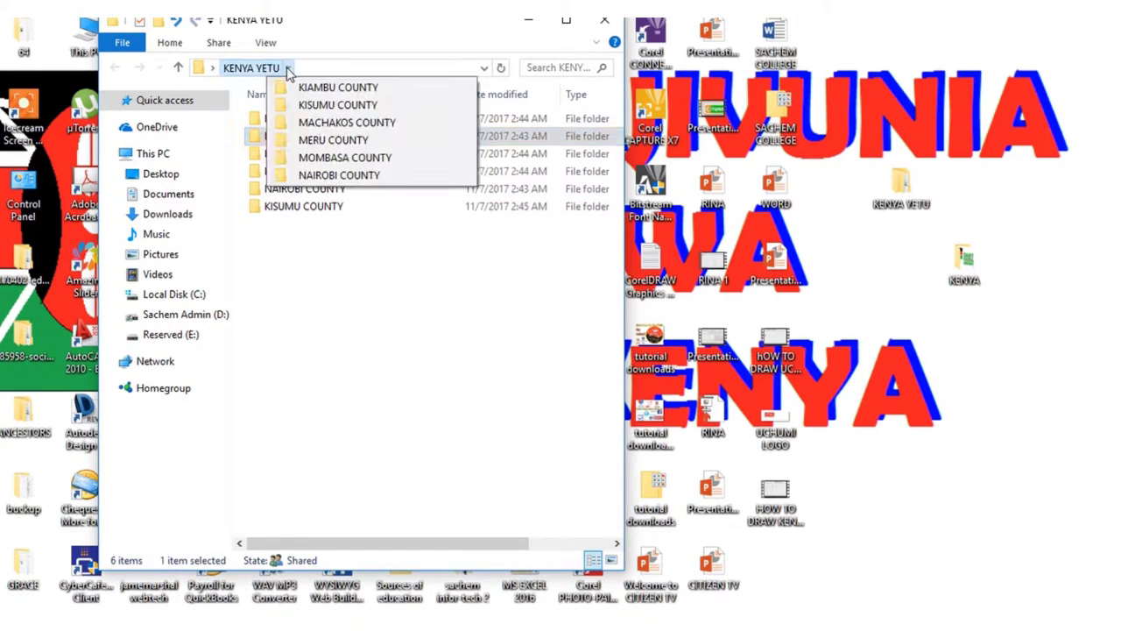
{"action": "left_click", "coordinate": [315, 124]}
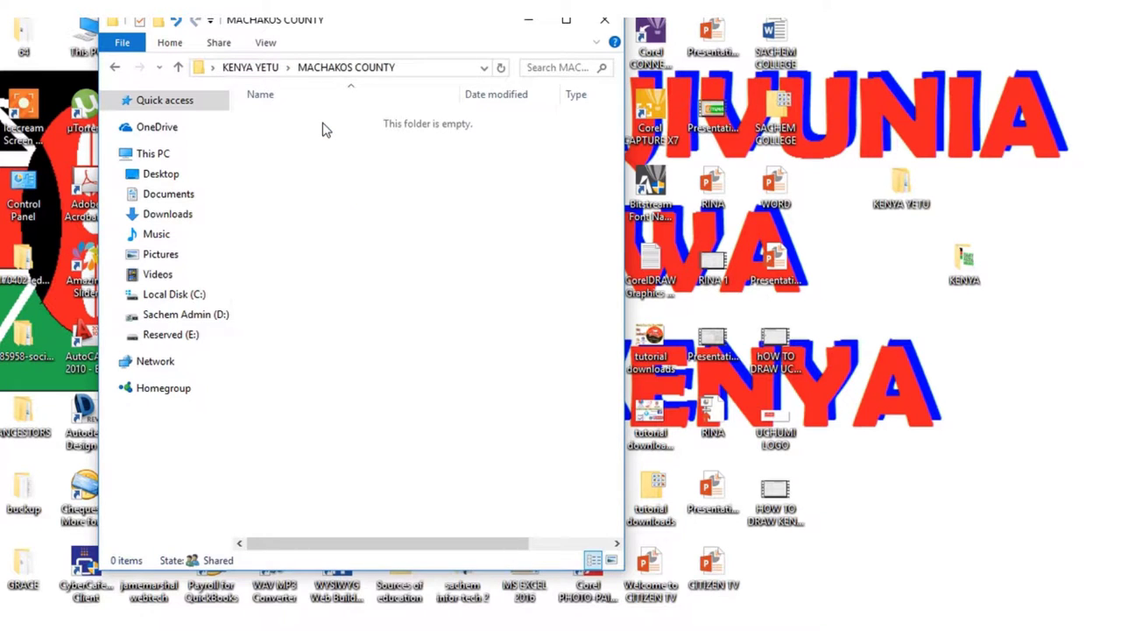
{"action": "left_click", "coordinate": [158, 21]}
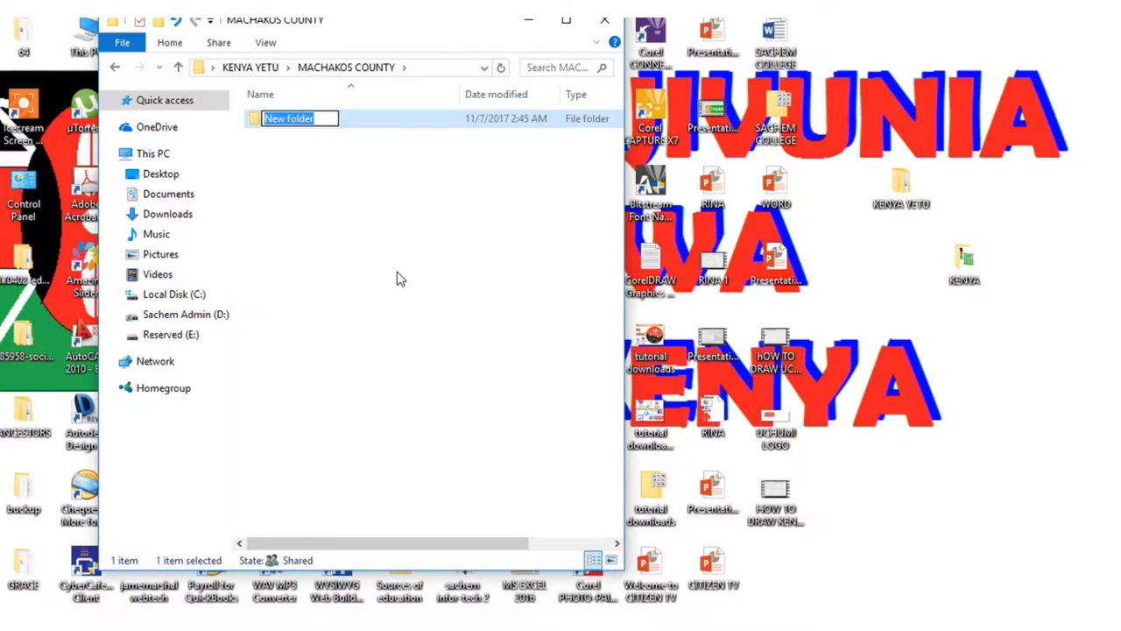
{"action": "type", "text": "KAN"}
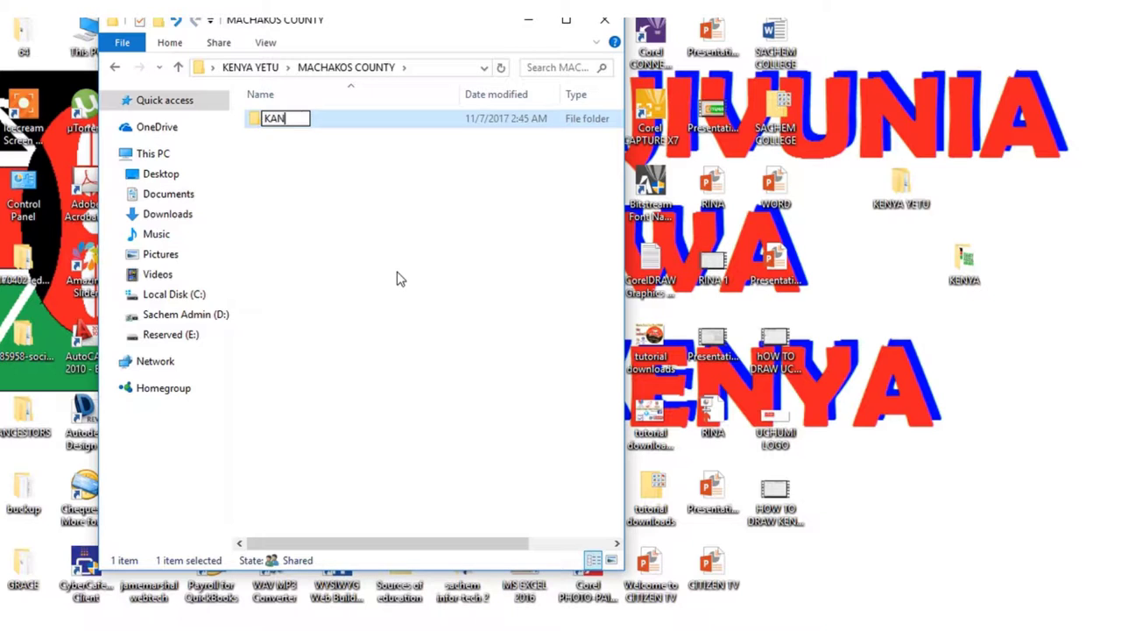
{"action": "type", "text": "GUNDO"}
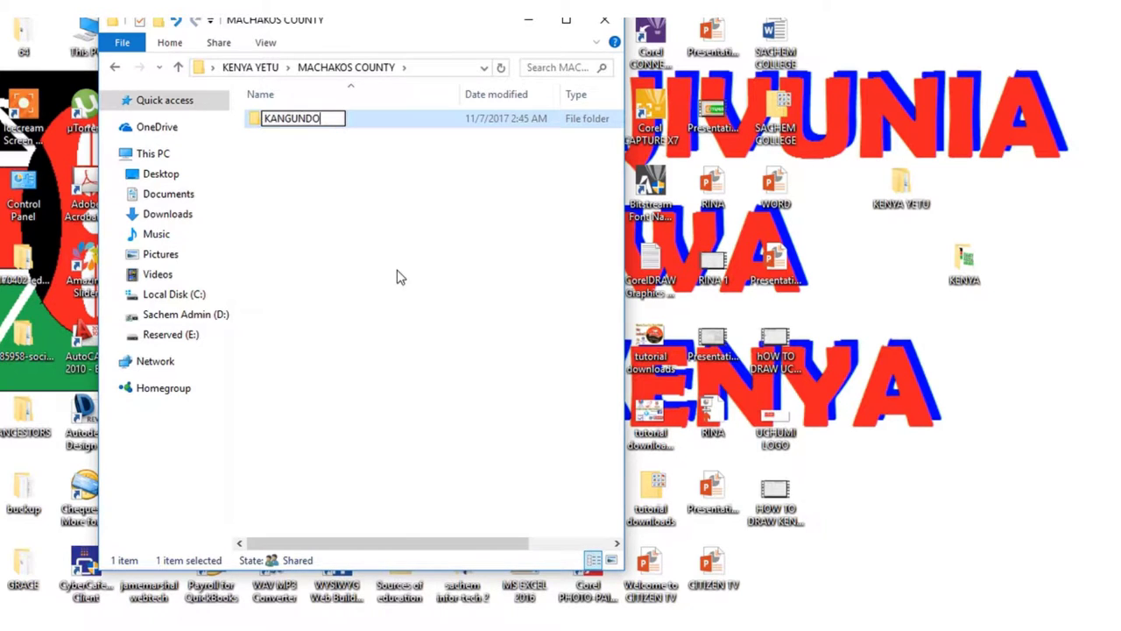
{"action": "left_click", "coordinate": [396, 278]}
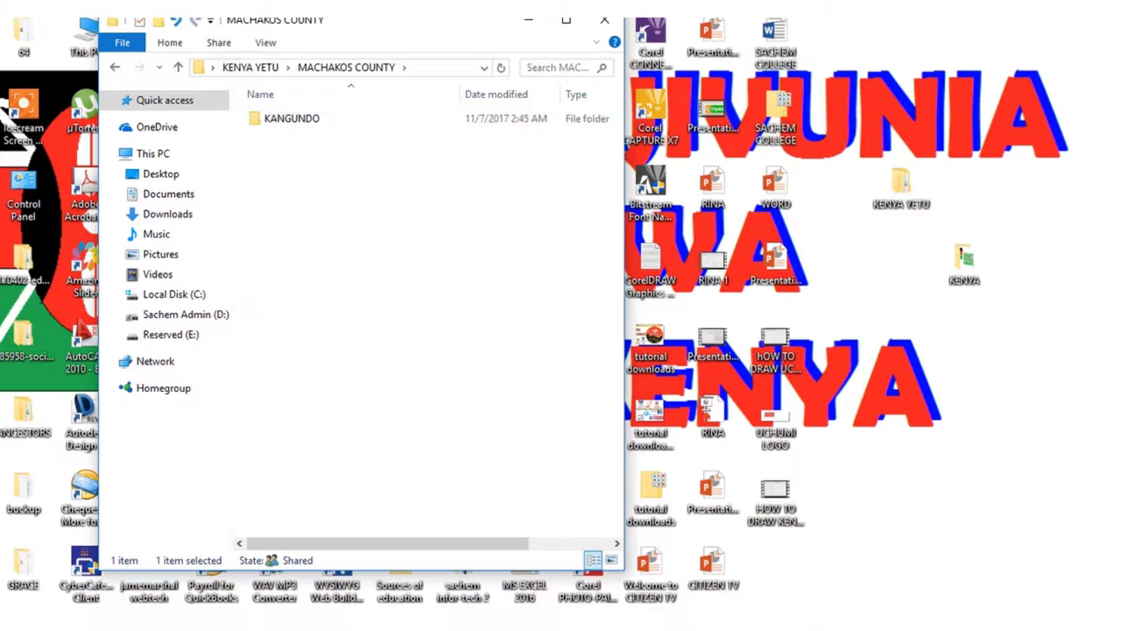
- Create a second subfolder in MACHAKOS COUNTY and name it MWALA
{"action": "key", "text": "ctrl+shift+n"}
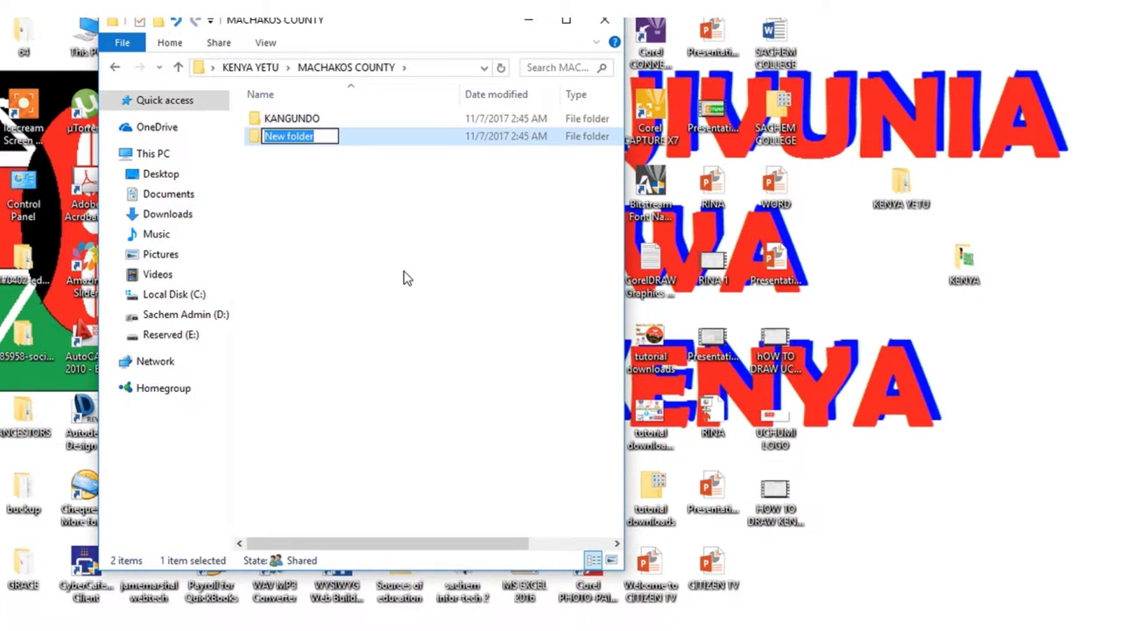
{"action": "type", "text": "MWALA"}
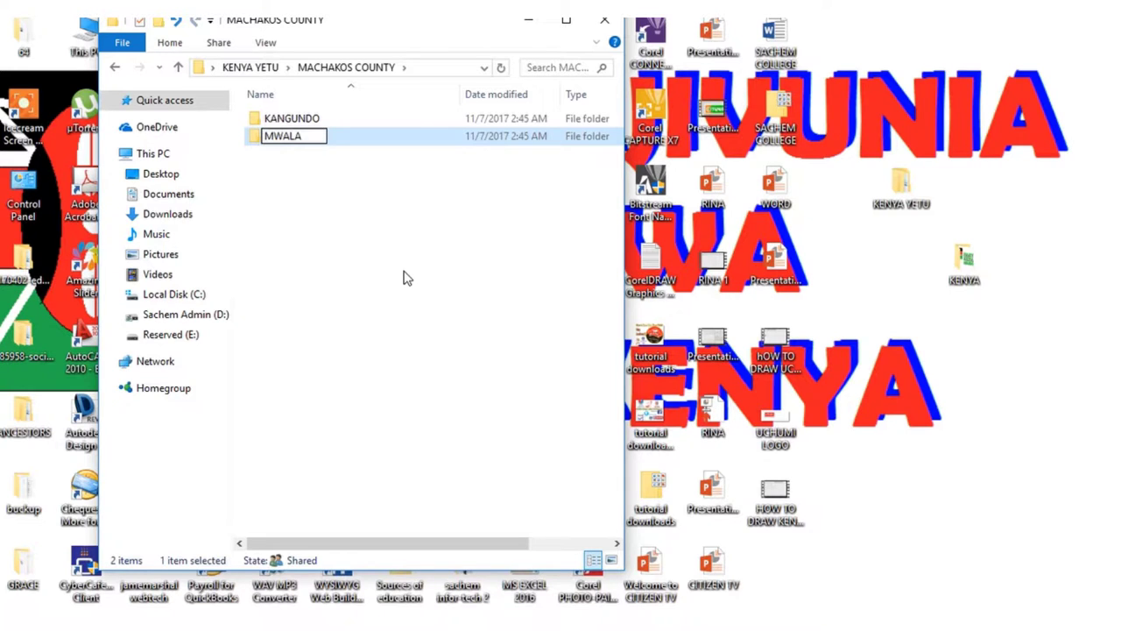
{"action": "left_click", "coordinate": [407, 278]}
- Create a third subfolder in MACHAKOS COUNTY and name it KATHIANI
{"action": "right_click", "coordinate": [325, 238]}
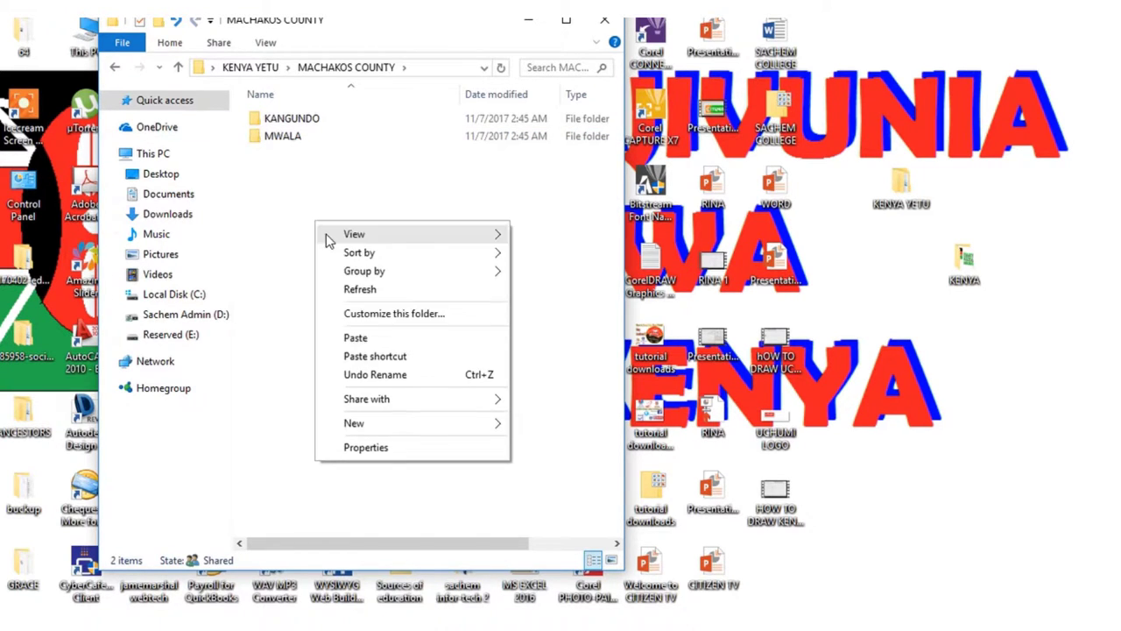
{"action": "mouse_move", "coordinate": [412, 429]}
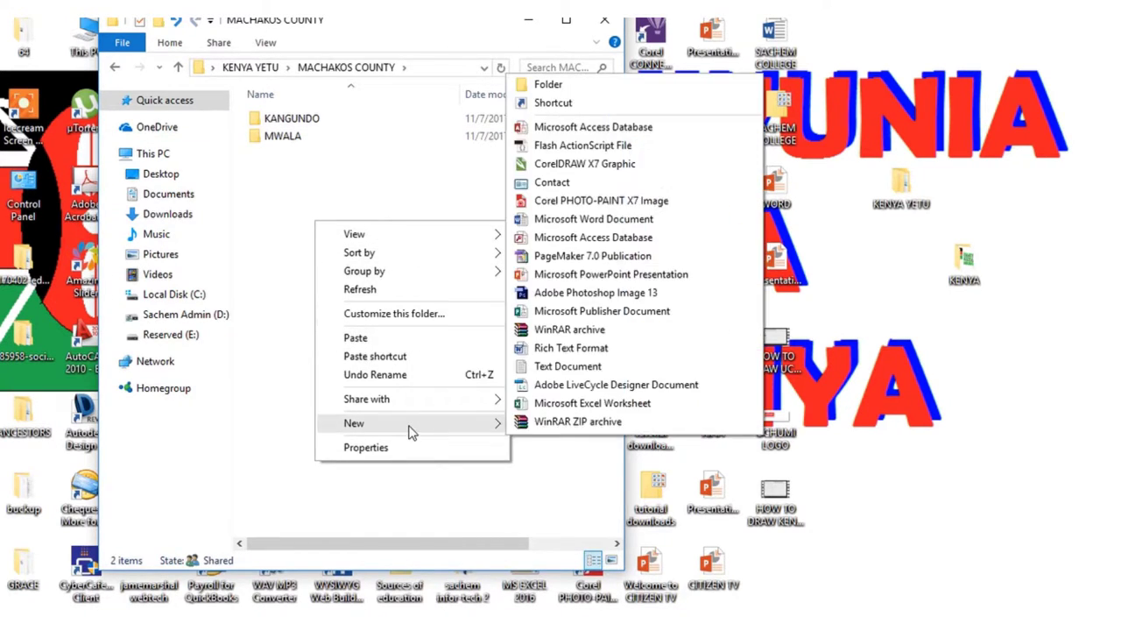
{"action": "left_click", "coordinate": [550, 86]}
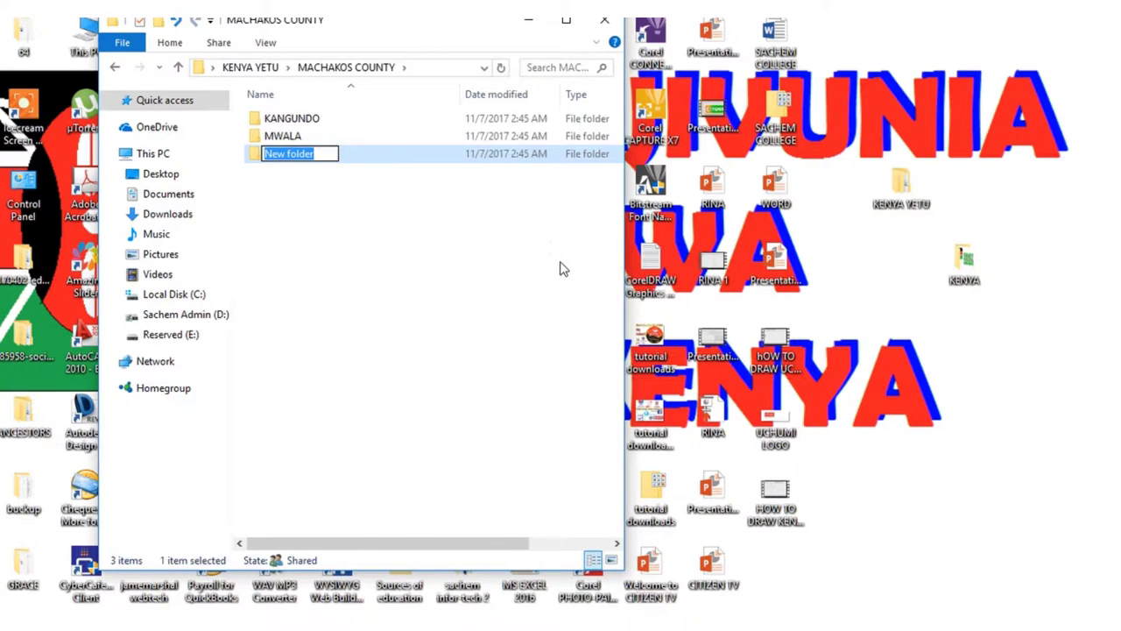
{"action": "type", "text": "K"}
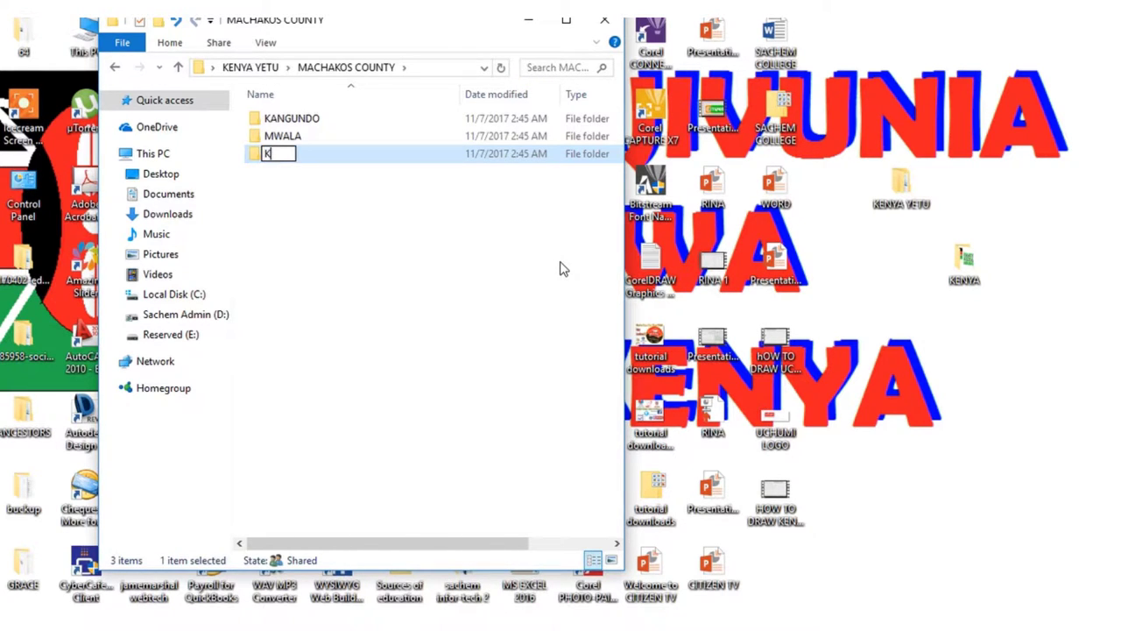
{"action": "type", "text": "ATHIANI"}
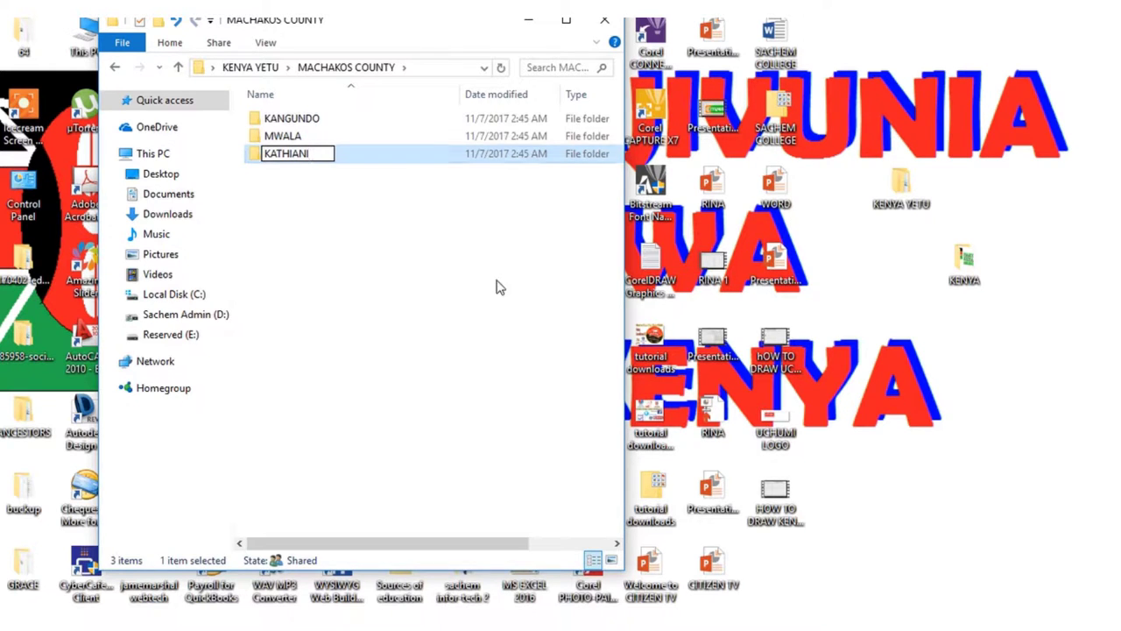
{"action": "left_click", "coordinate": [496, 288]}
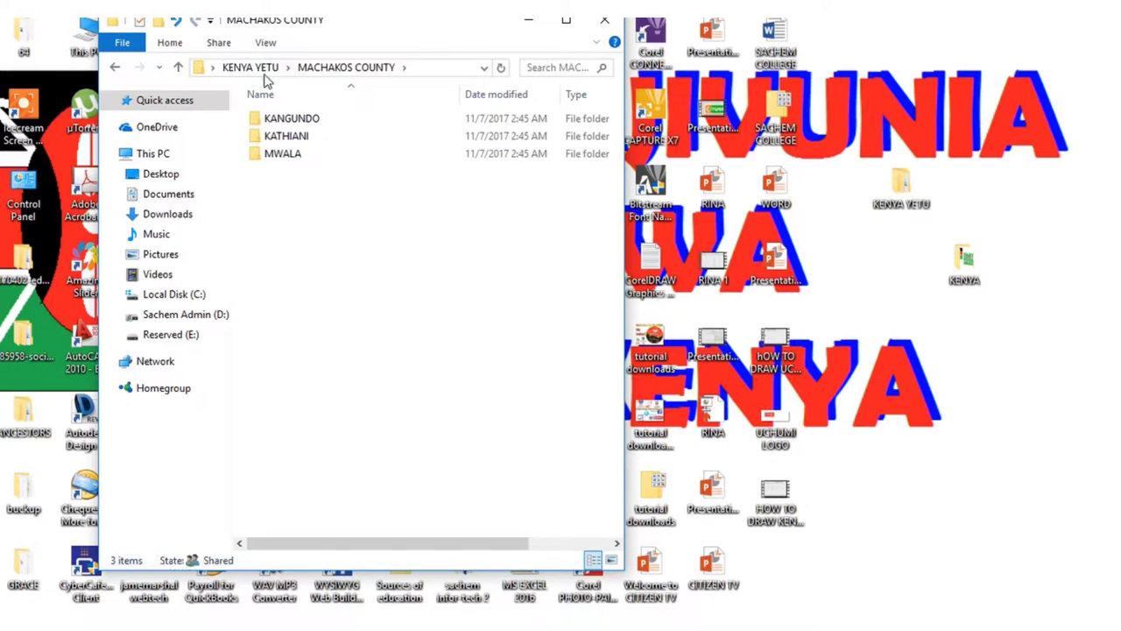
- Switch to the NAIROBI COUNTY folder and create a subfolder named EMBAKASI in it
{"action": "left_click", "coordinate": [286, 68]}
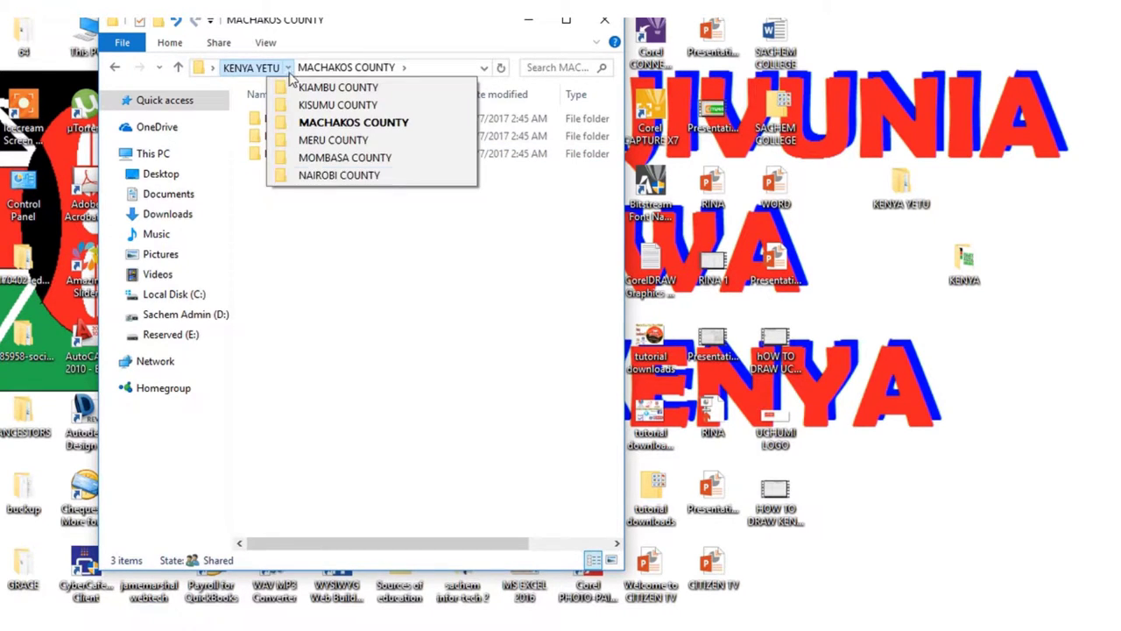
{"action": "left_click", "coordinate": [340, 175]}
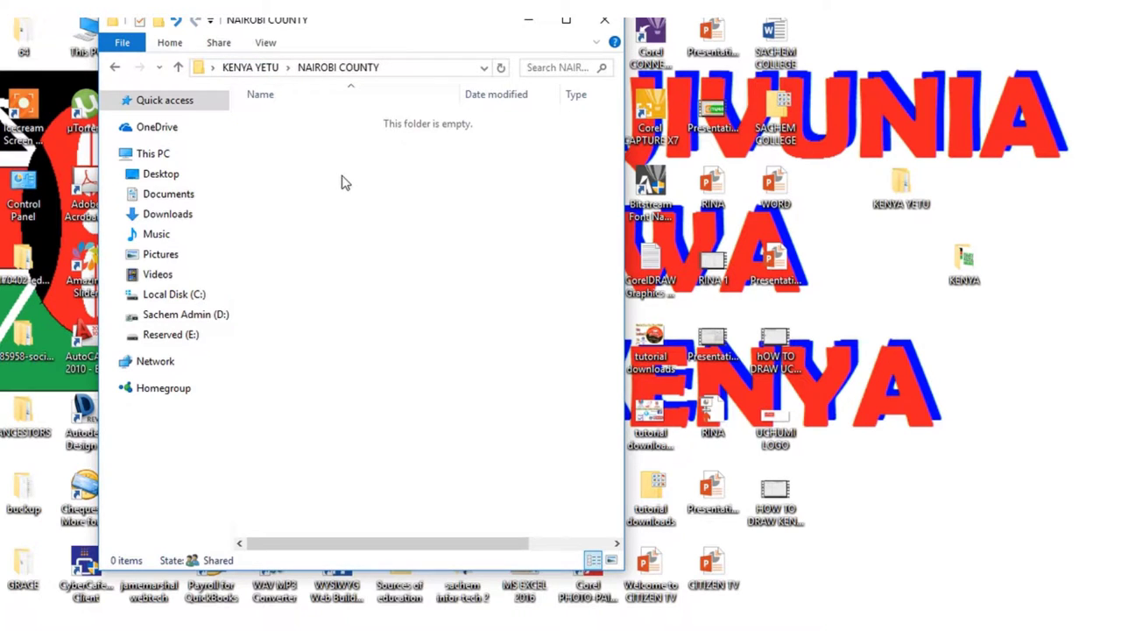
{"action": "left_click", "coordinate": [158, 21]}
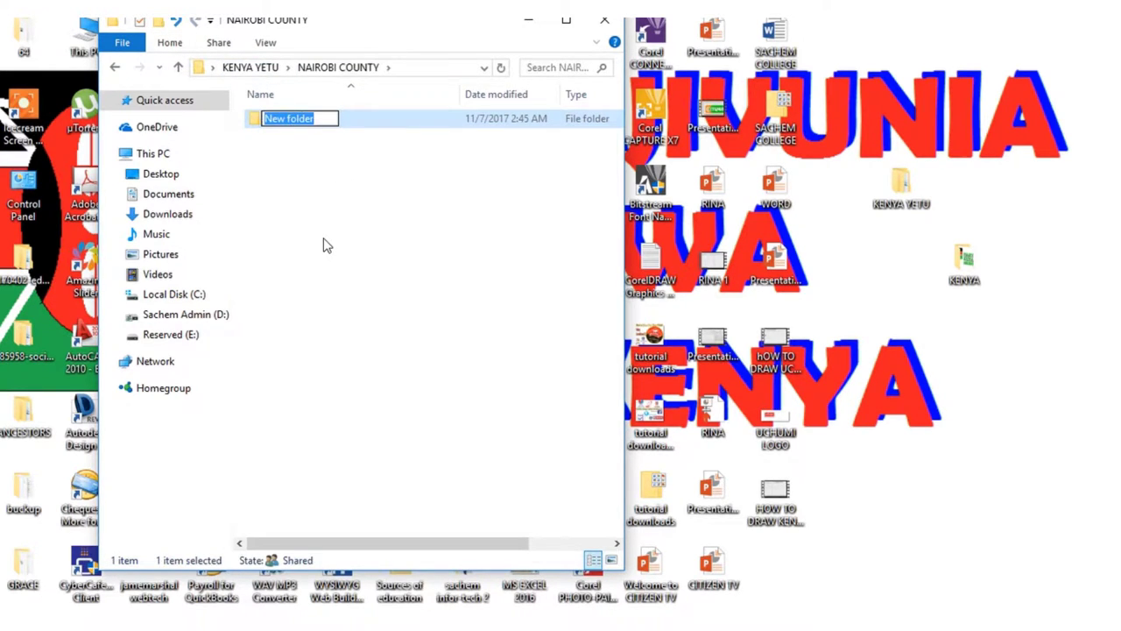
{"action": "type", "text": "EMBAKASI"}
{"action": "left_click", "coordinate": [279, 168]}
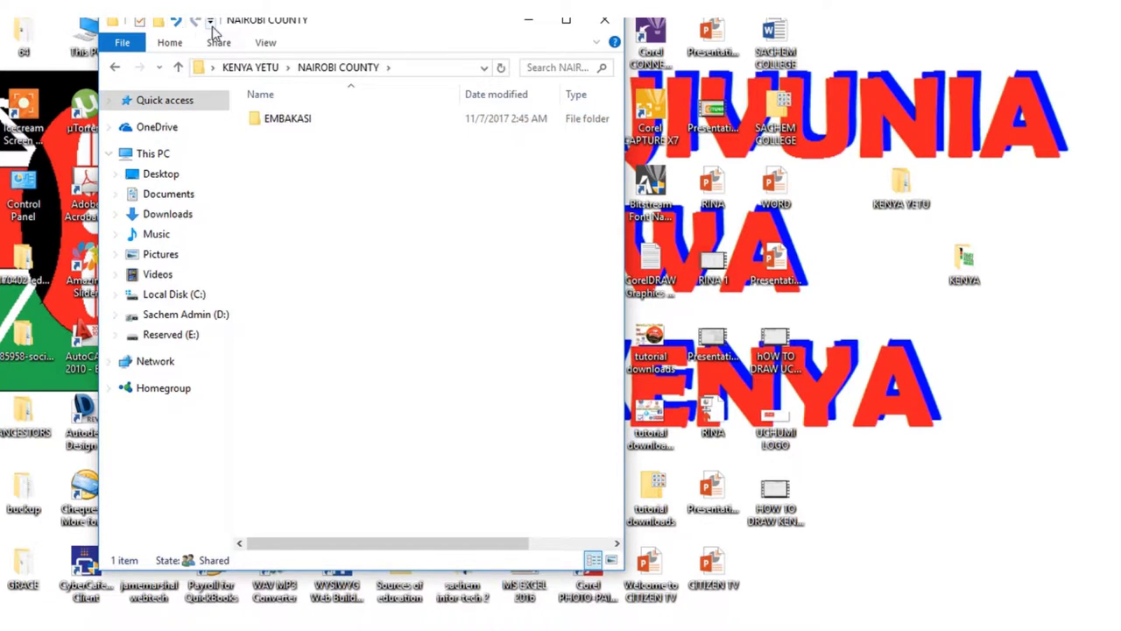
- Create a second subfolder in NAIROBI COUNTY and name it KAMUKUNJI
{"action": "left_click", "coordinate": [159, 21]}
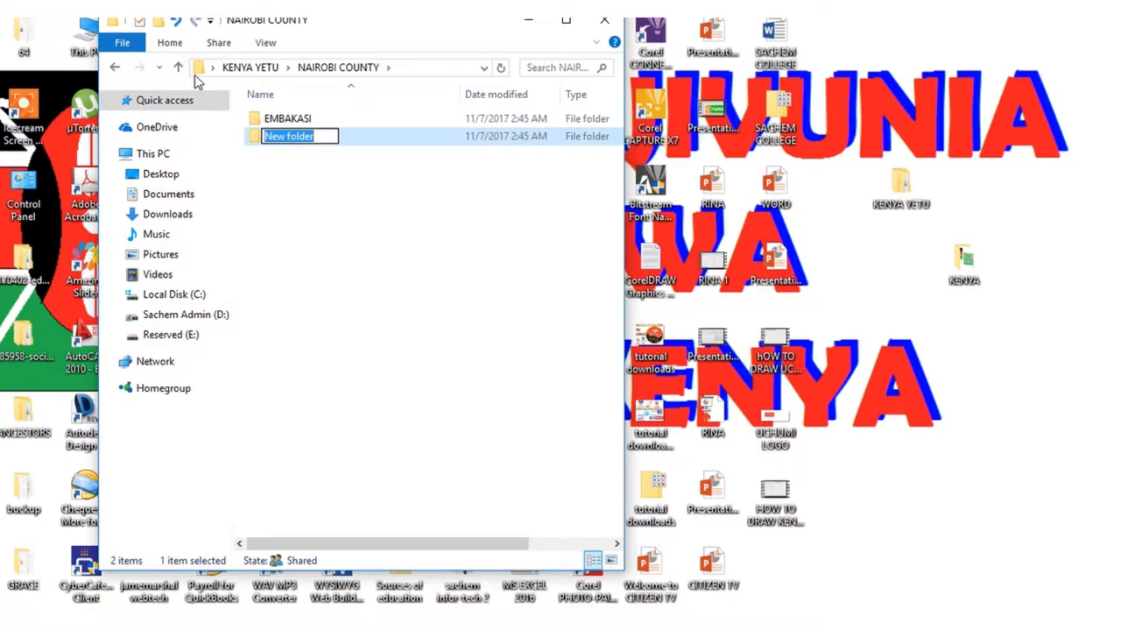
{"action": "type", "text": "KAM"}
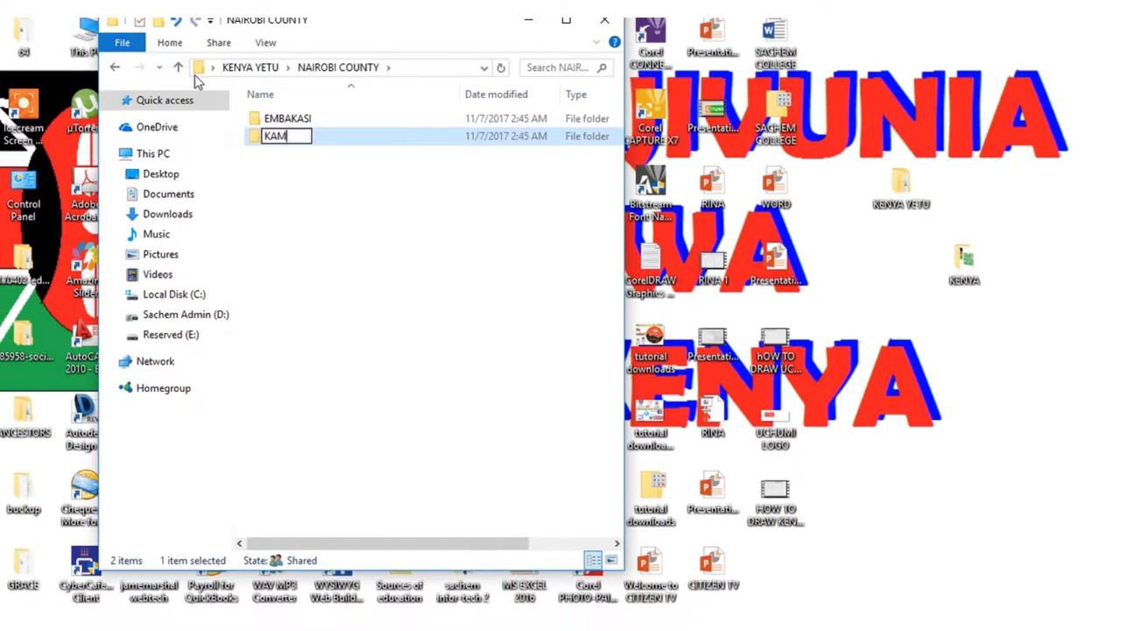
{"action": "type", "text": "UKUNJI"}
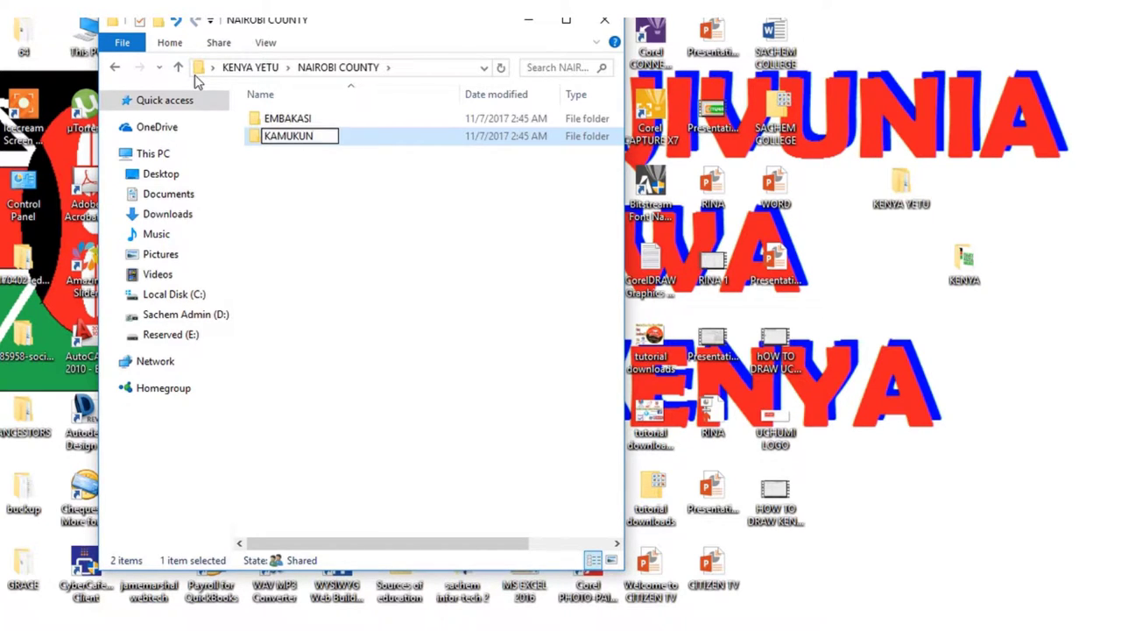
{"action": "left_click", "coordinate": [346, 198]}
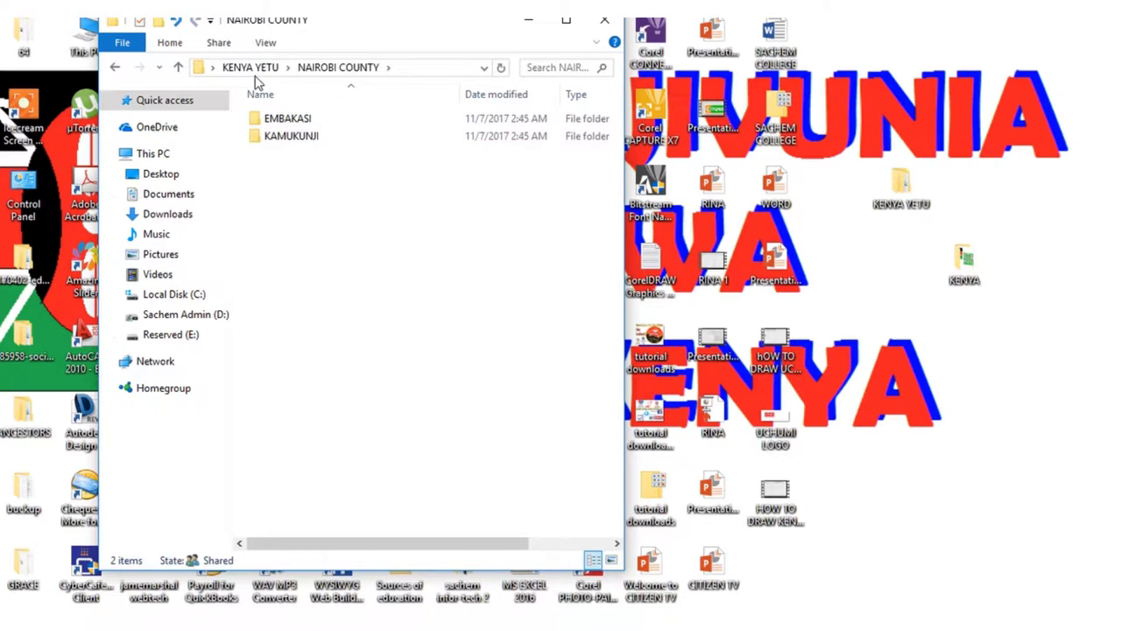
- Create a third subfolder in NAIROBI COUNTY and name it STAREHE
{"action": "left_click", "coordinate": [157, 22]}
{"action": "type", "text": "STAR"}
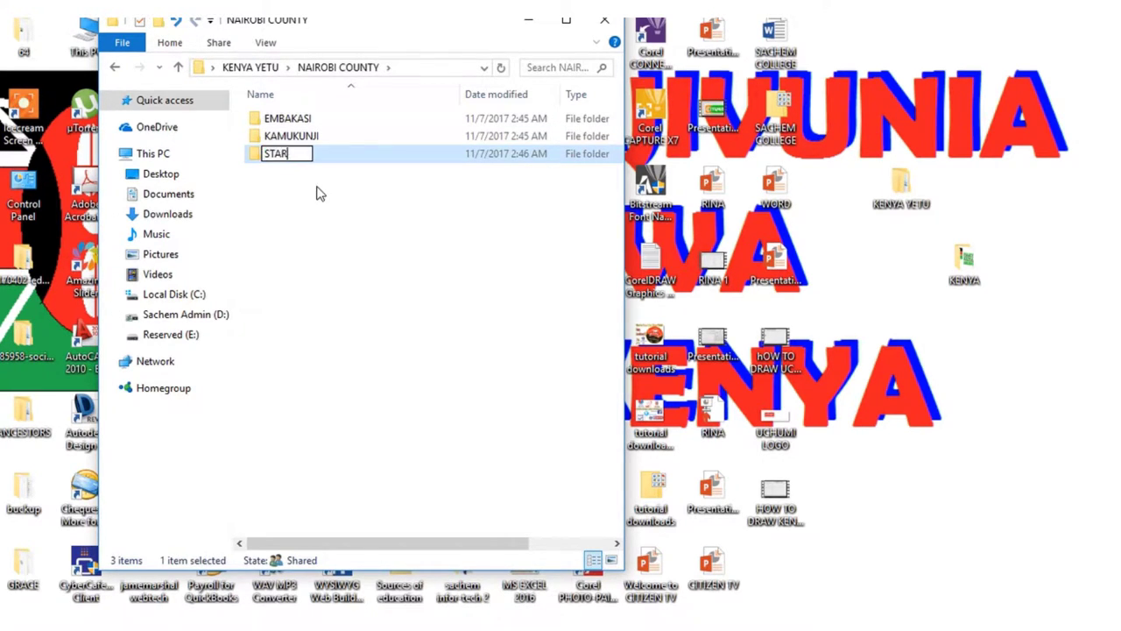
{"action": "type", "text": "EHE"}
{"action": "left_click", "coordinate": [325, 212]}
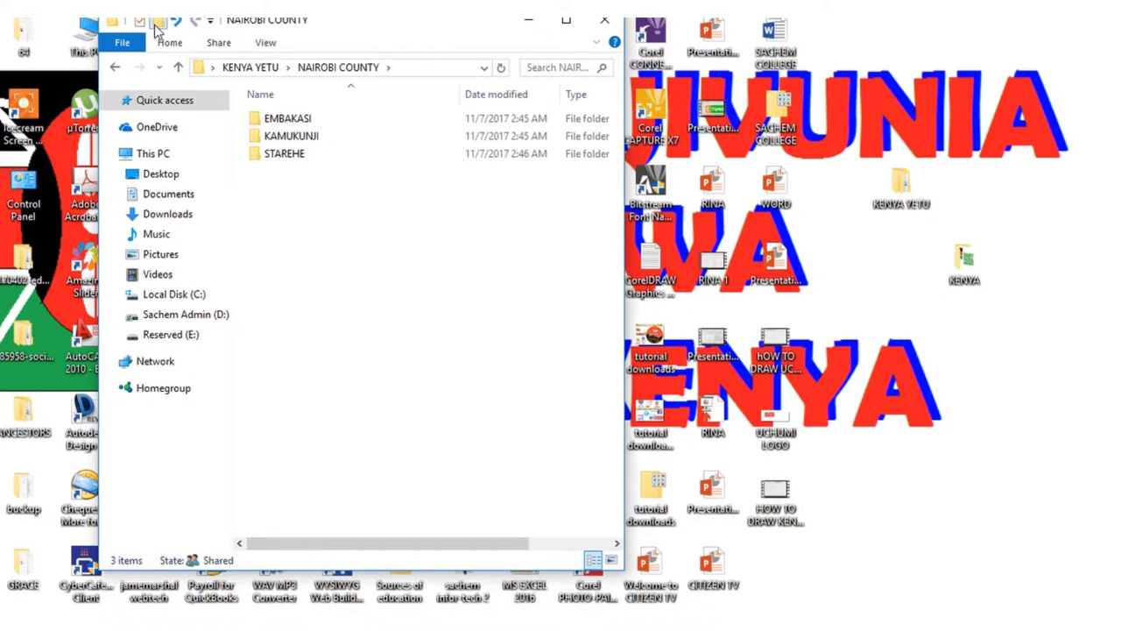
- Create a fourth subfolder in NAIROBI COUNTY and name it DAGORETI
{"action": "left_click", "coordinate": [158, 21]}
{"action": "type", "text": "DAGOR"}
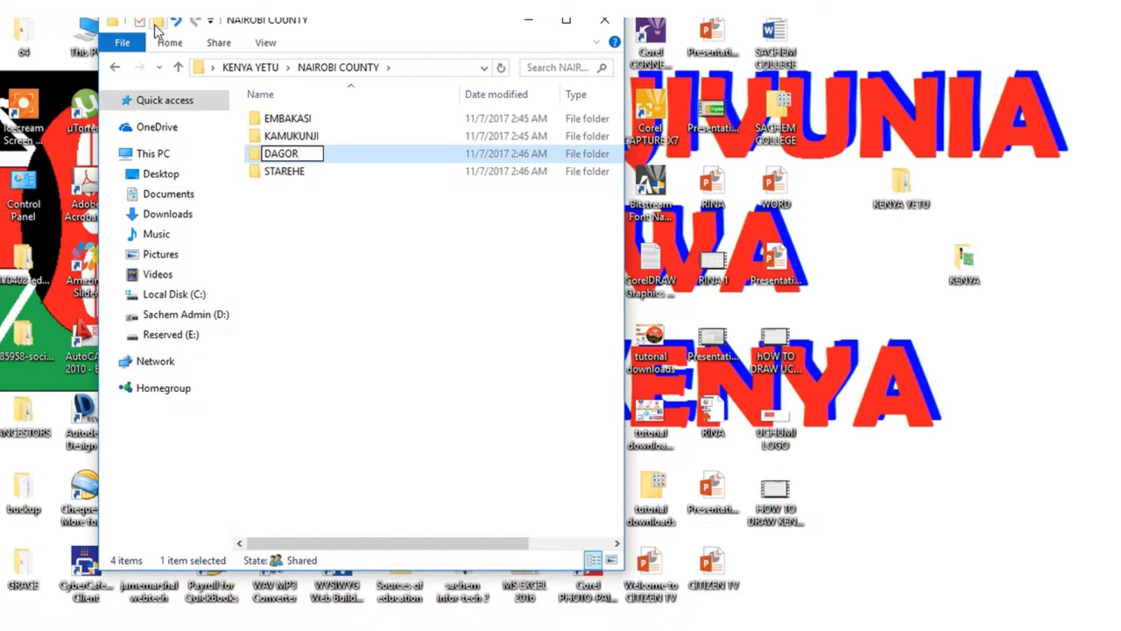
{"action": "type", "text": "ETI"}
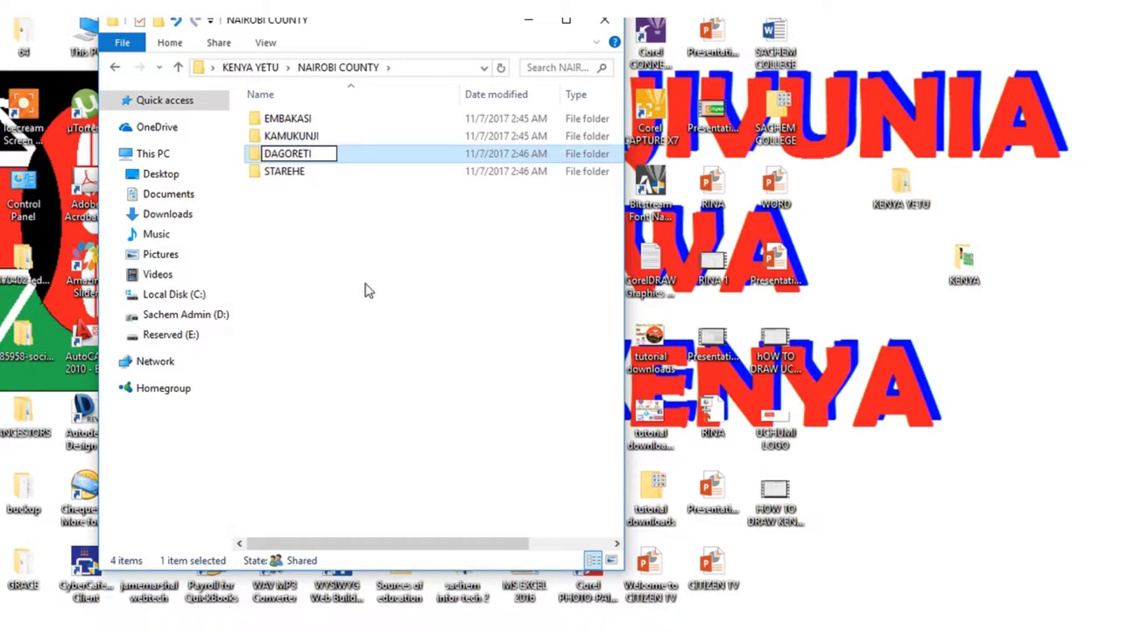
{"action": "left_click", "coordinate": [368, 291]}
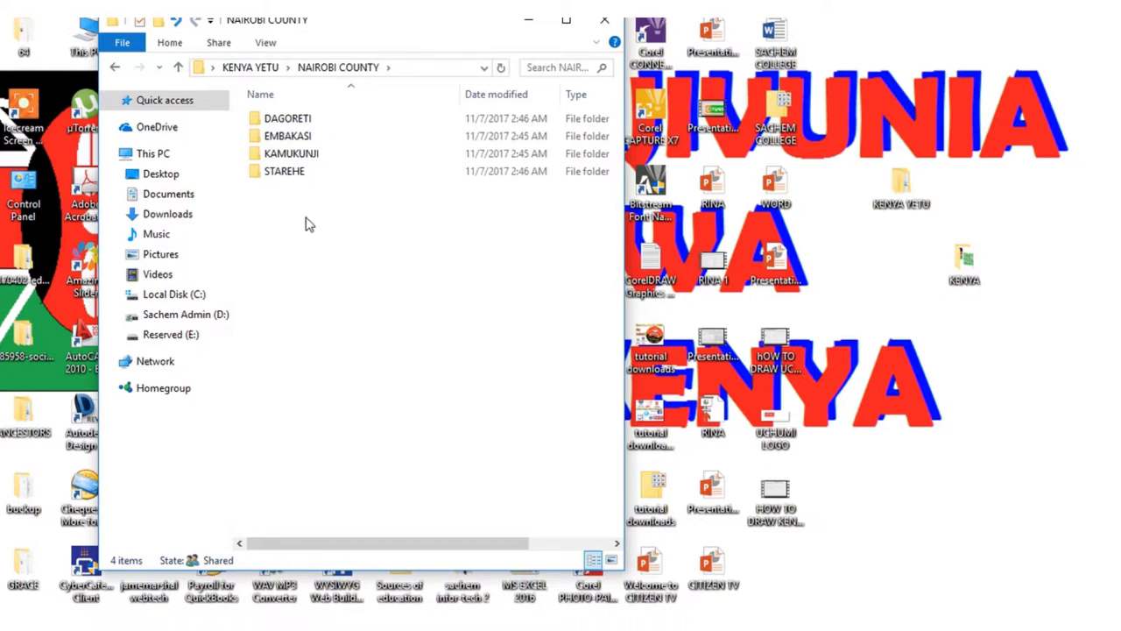
- Open the EMBAKASI folder inside NAIROBI COUNTY and create a subfolder named IMARA DAIMA in it
{"action": "left_click", "coordinate": [295, 137]}
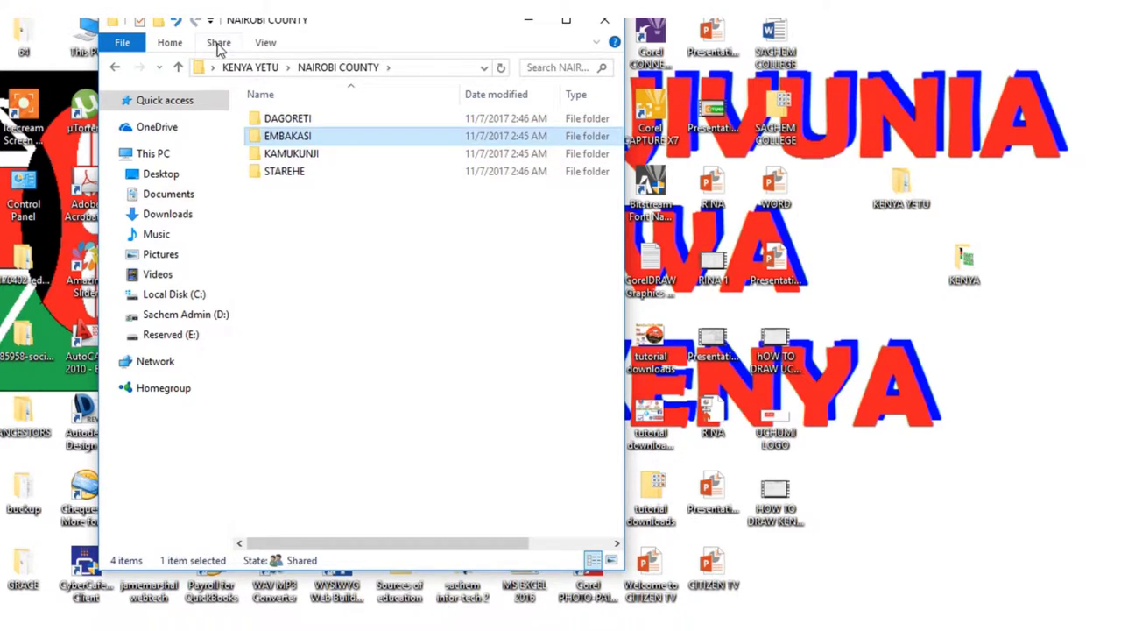
{"action": "left_click", "coordinate": [390, 70]}
{"action": "left_click", "coordinate": [424, 105]}
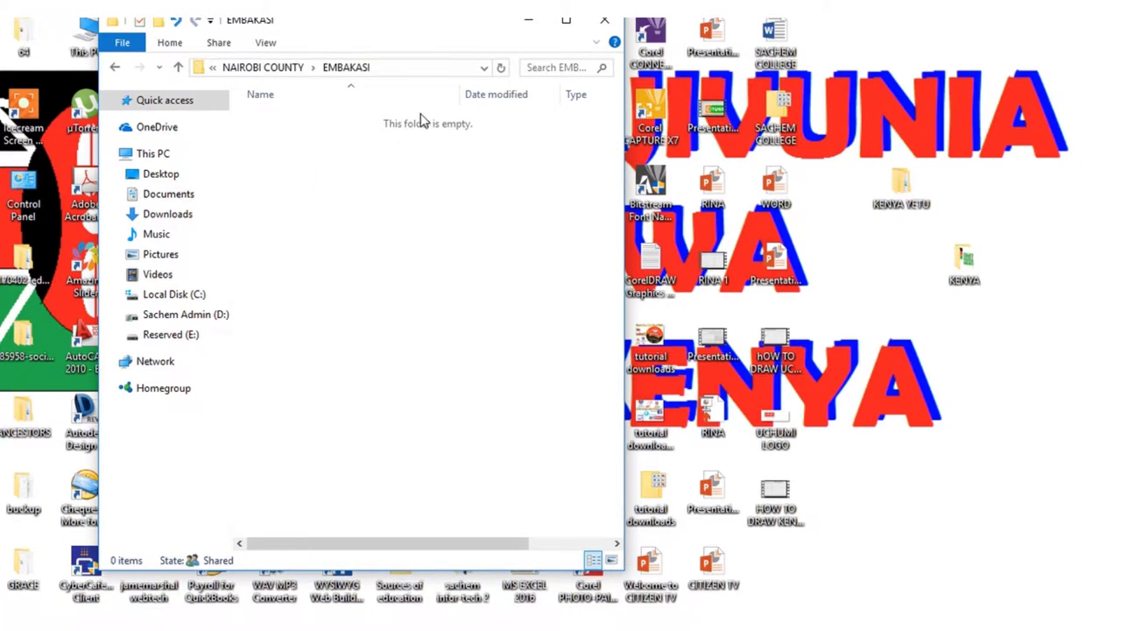
{"action": "left_click", "coordinate": [157, 19]}
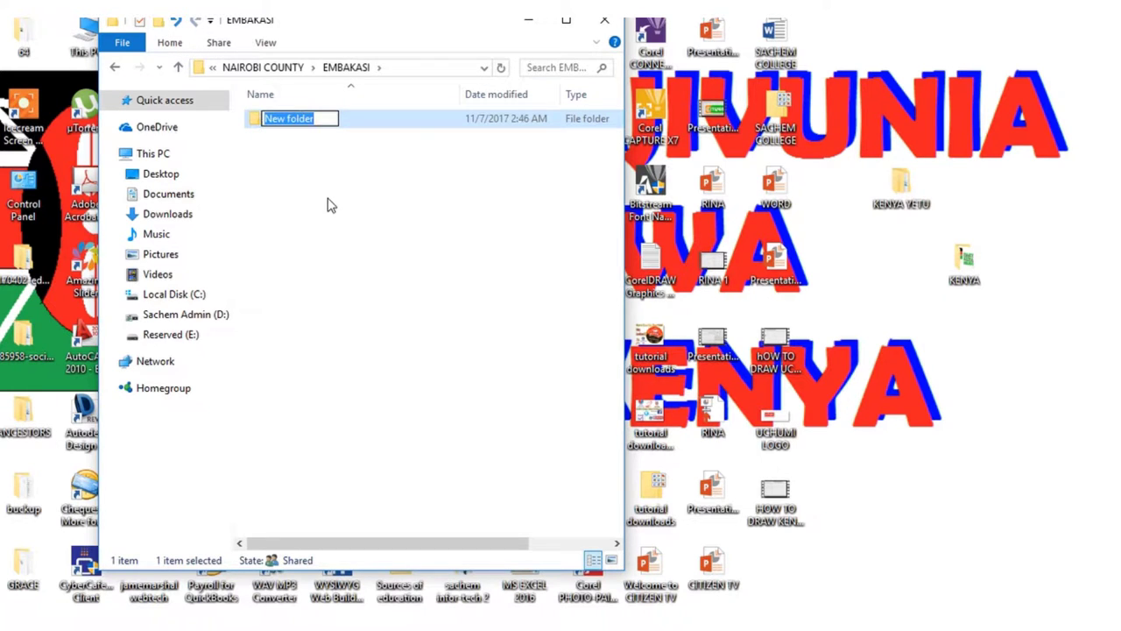
{"action": "type", "text": "IMARA D"}
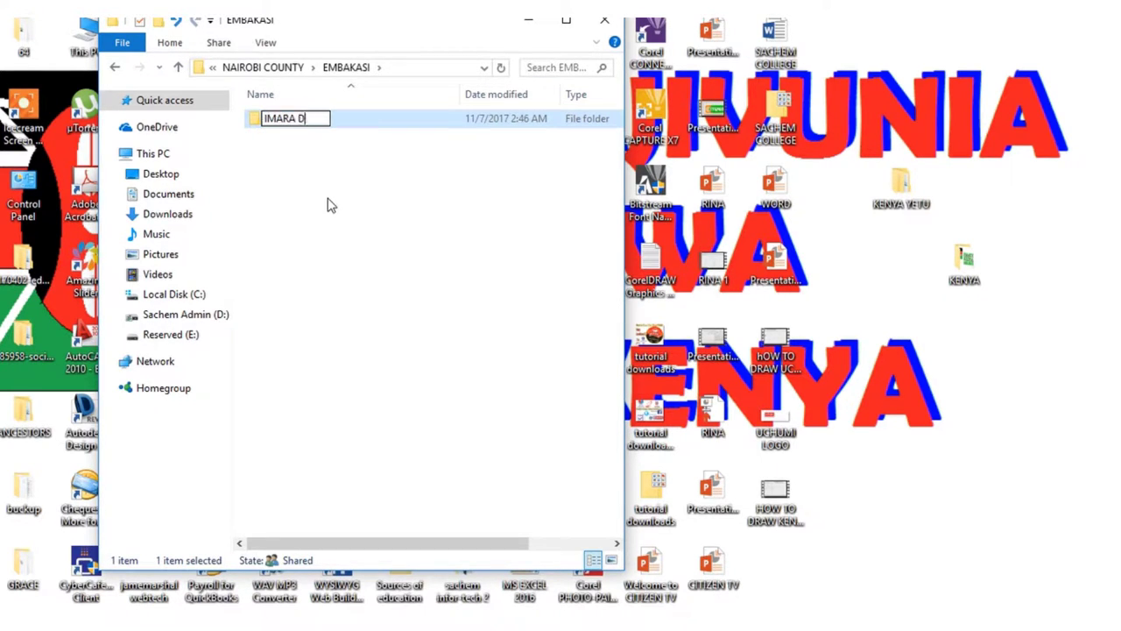
{"action": "type", "text": "AIMA"}
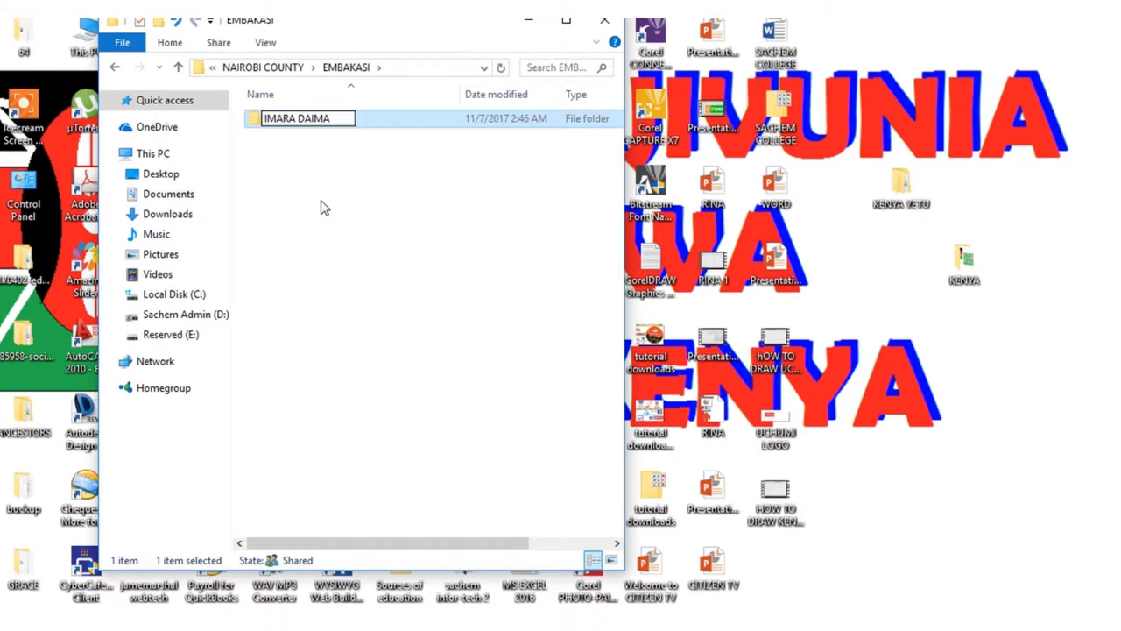
{"action": "left_click", "coordinate": [321, 208]}
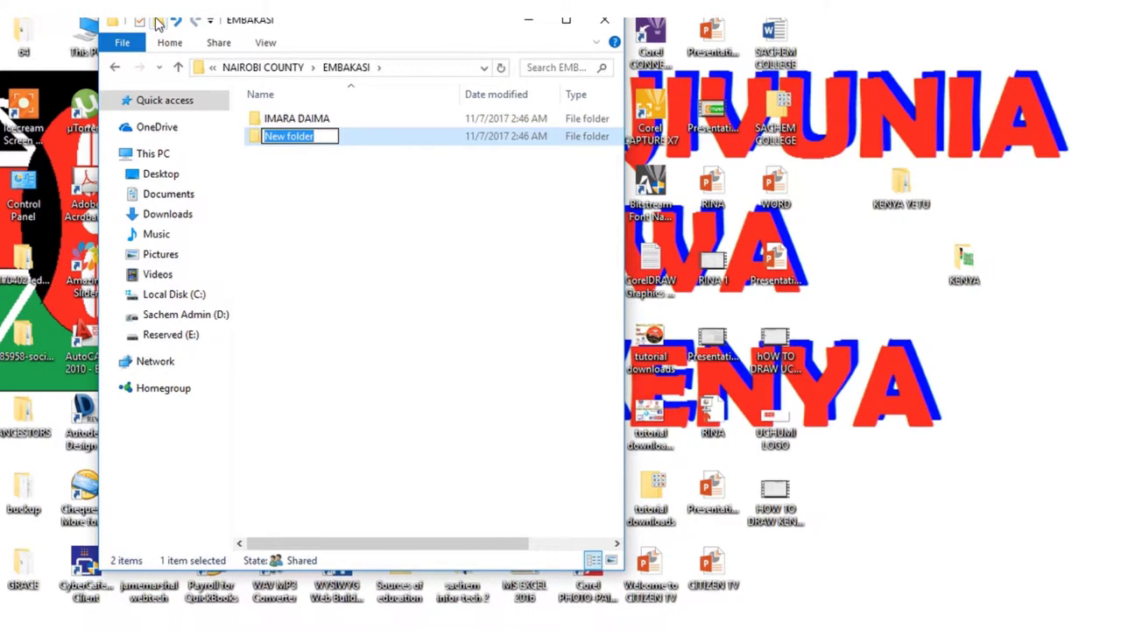
- Create a second subfolder in EMBAKASI and name it PIPELINE ESTATE
{"action": "type", "text": "PIP"}
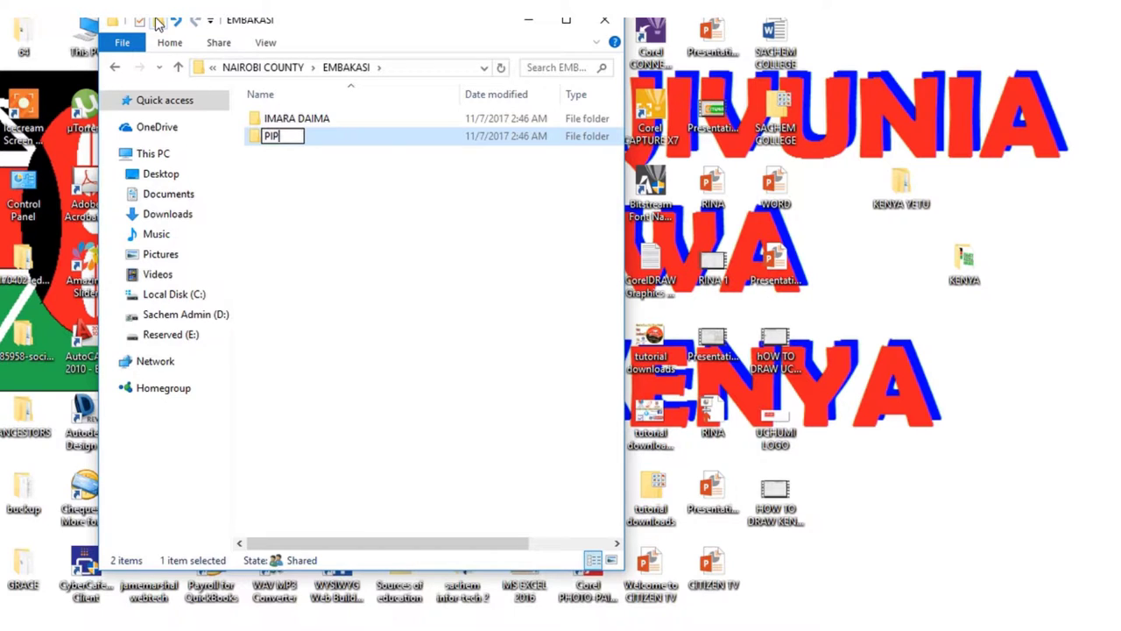
{"action": "type", "text": "ELINE "}
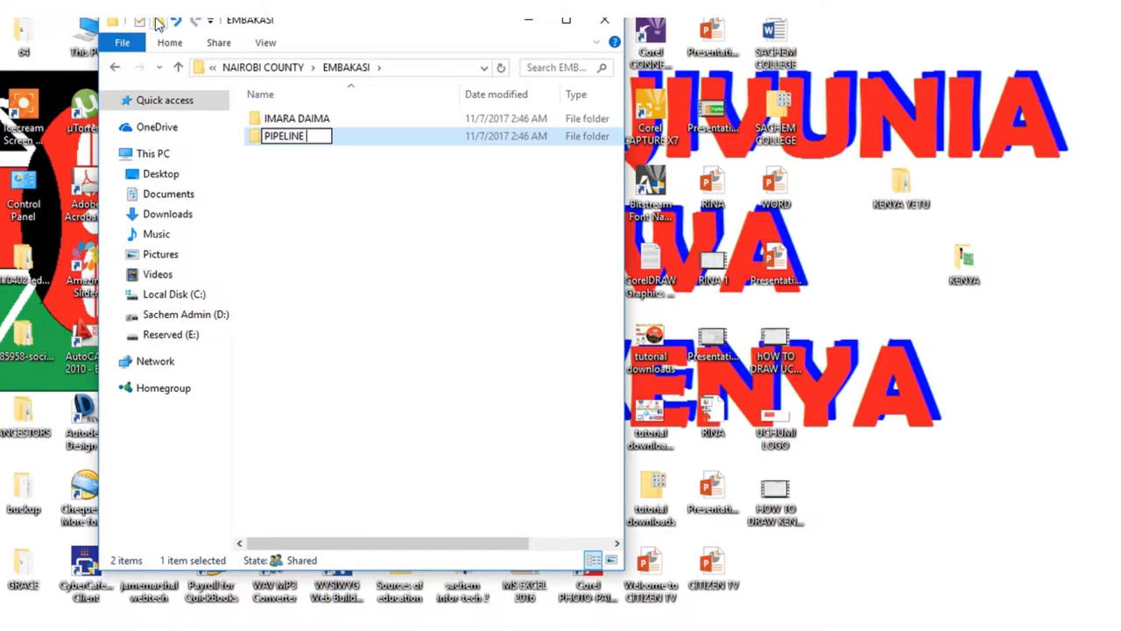
{"action": "type", "text": "ESTATE"}
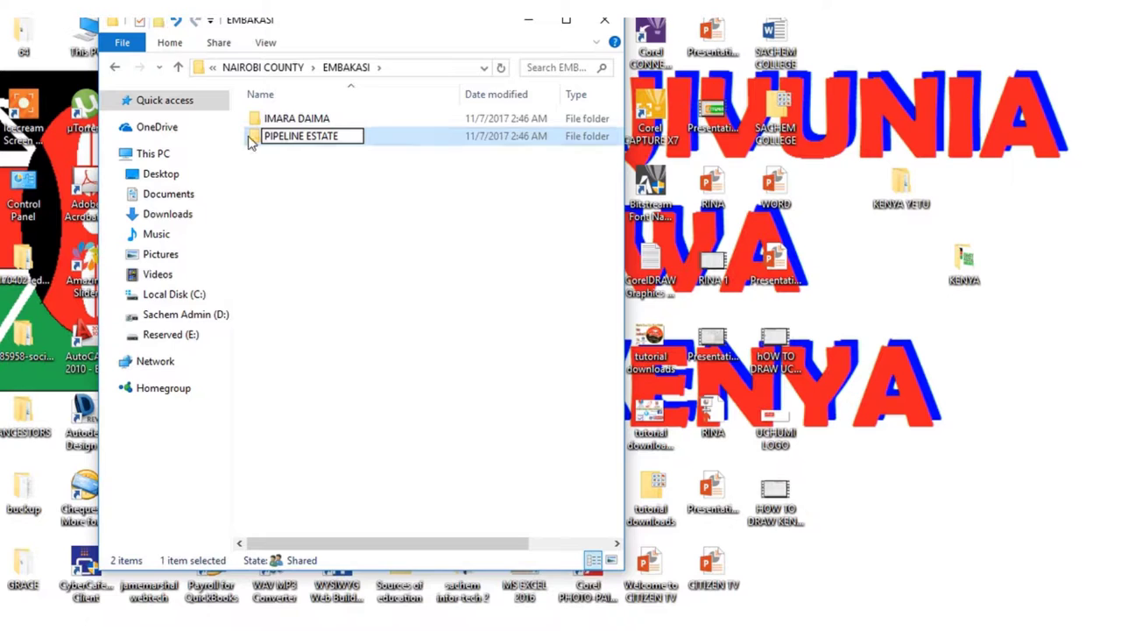
{"action": "left_click", "coordinate": [270, 181]}
- Create a third subfolder in EMBAKASI and name it TASSIA
{"action": "left_click", "coordinate": [162, 26]}
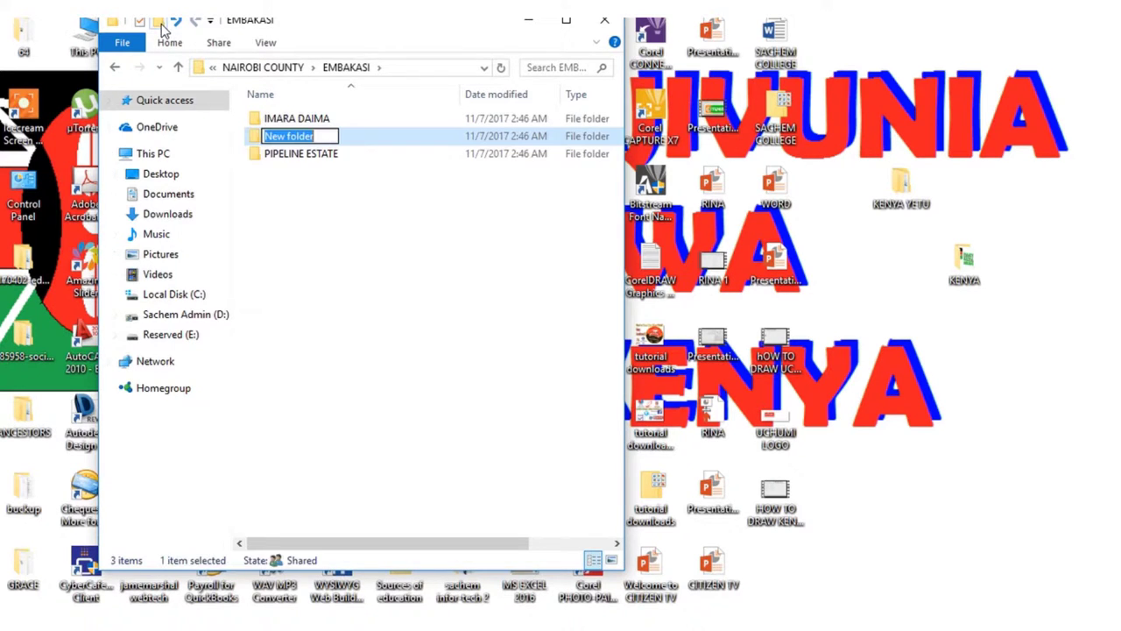
{"action": "type", "text": "TASSUA"}
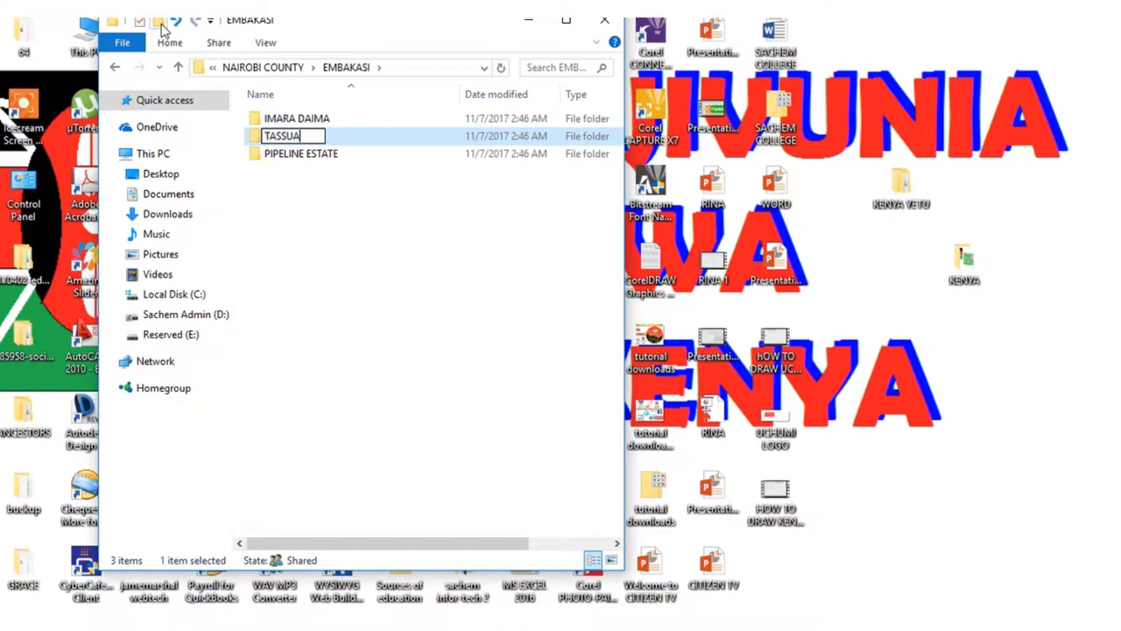
{"action": "type", "text": "/"}
{"action": "key", "text": "BackSpace"}
{"action": "key", "text": "BackSpace"}
{"action": "type", "text": "IA"}
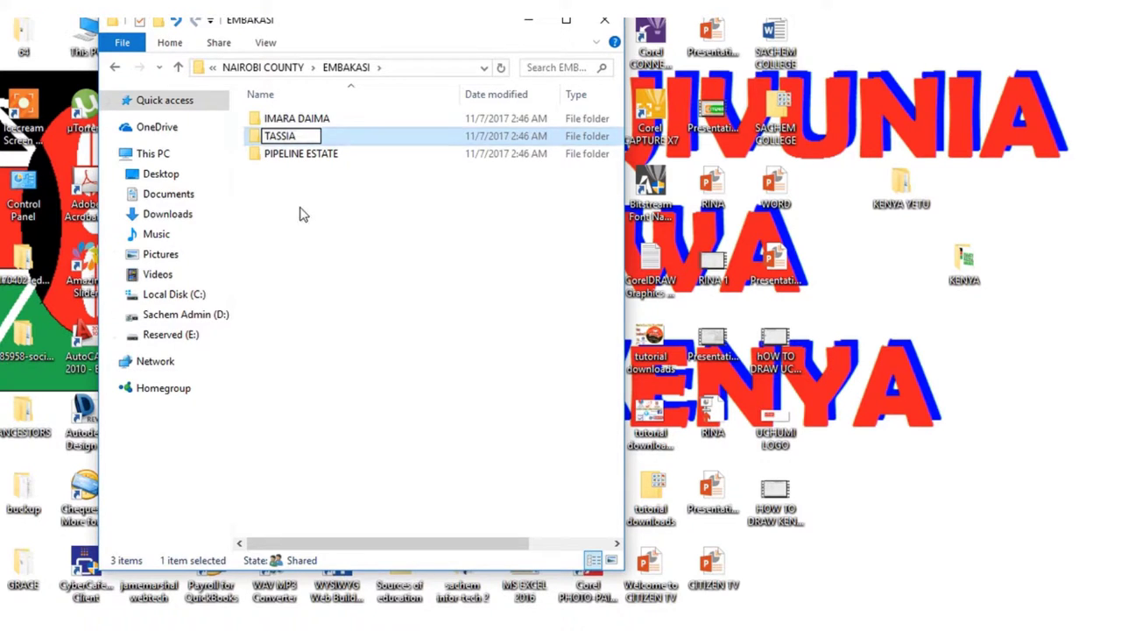
{"action": "left_click", "coordinate": [300, 213]}
- Create a fourth subfolder in EMBAKASI and name it DONHOLM
{"action": "left_click", "coordinate": [156, 23]}
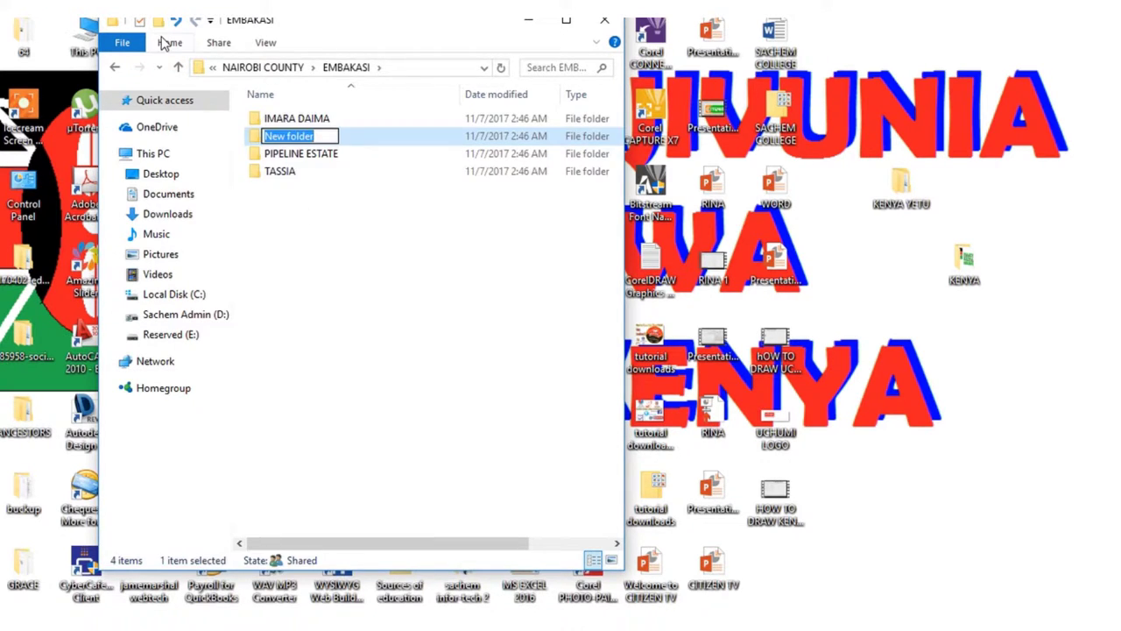
{"action": "type", "text": "DONH"}
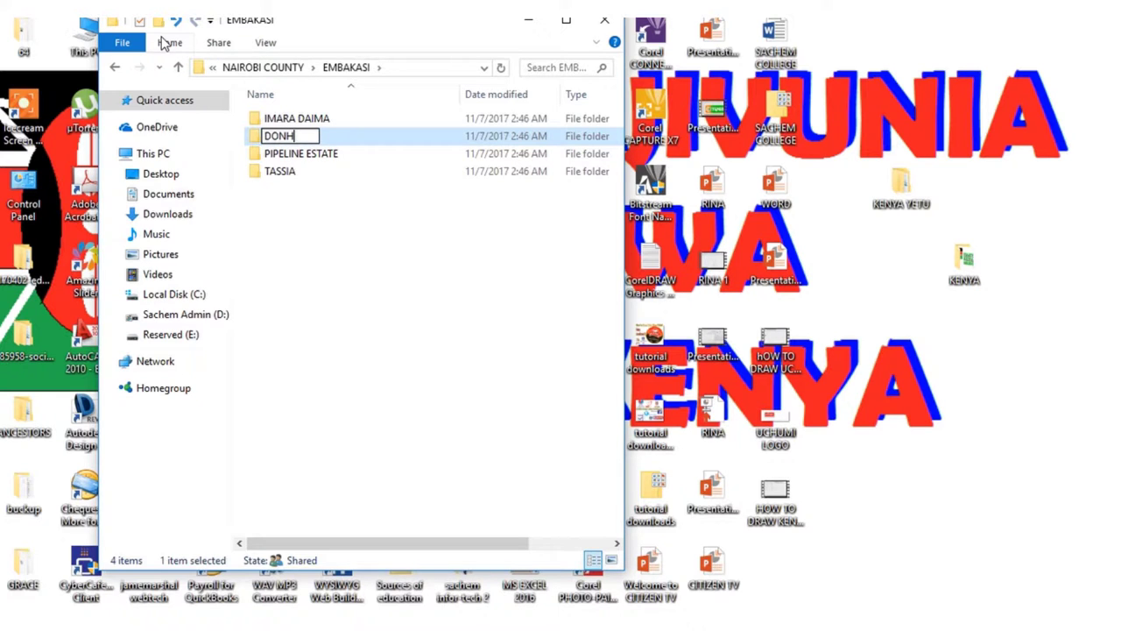
{"action": "type", "text": "OLM"}
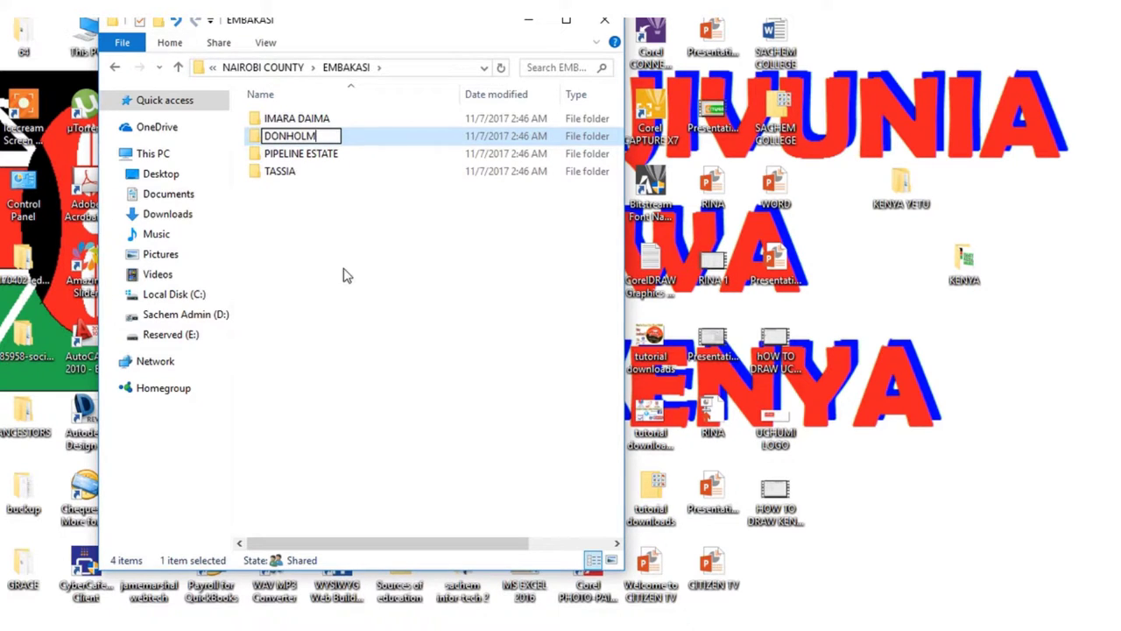
{"action": "left_click", "coordinate": [344, 275]}
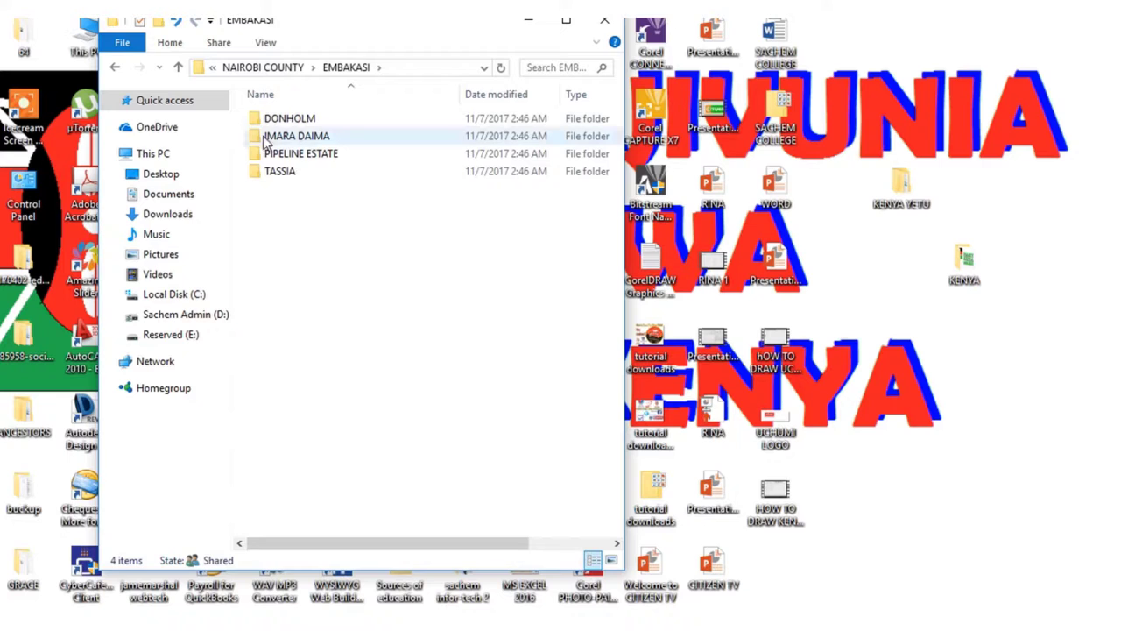
- Go back up to KENYA YETU, open the KISUMU COUNTY folder and create a subfolder named AHERO in it
{"action": "left_click", "coordinate": [263, 68]}
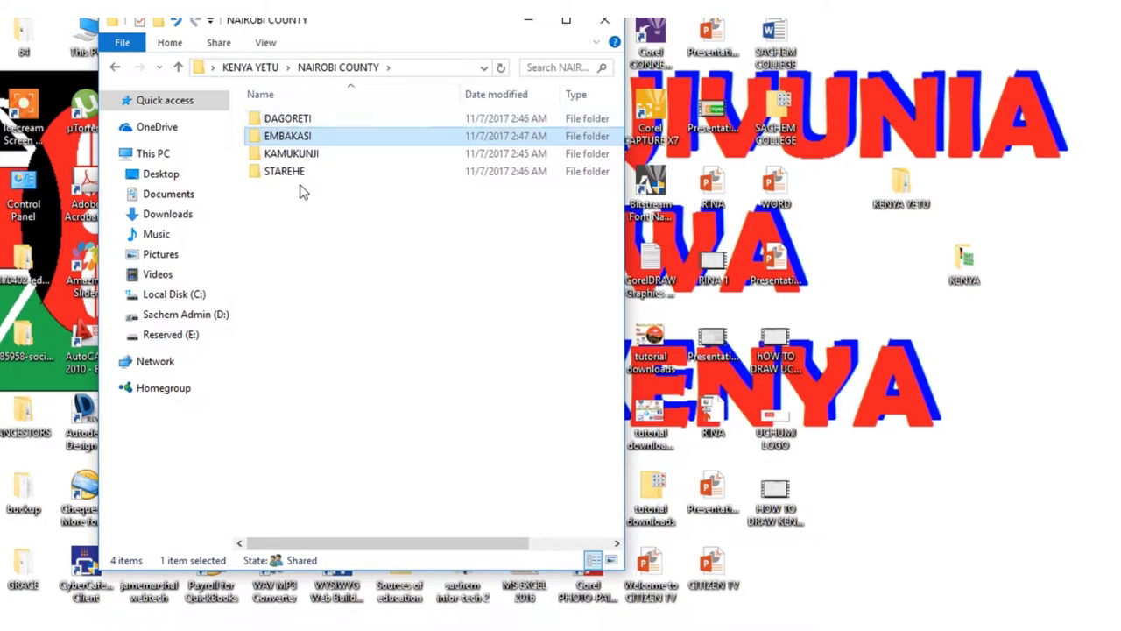
{"action": "left_click", "coordinate": [256, 69]}
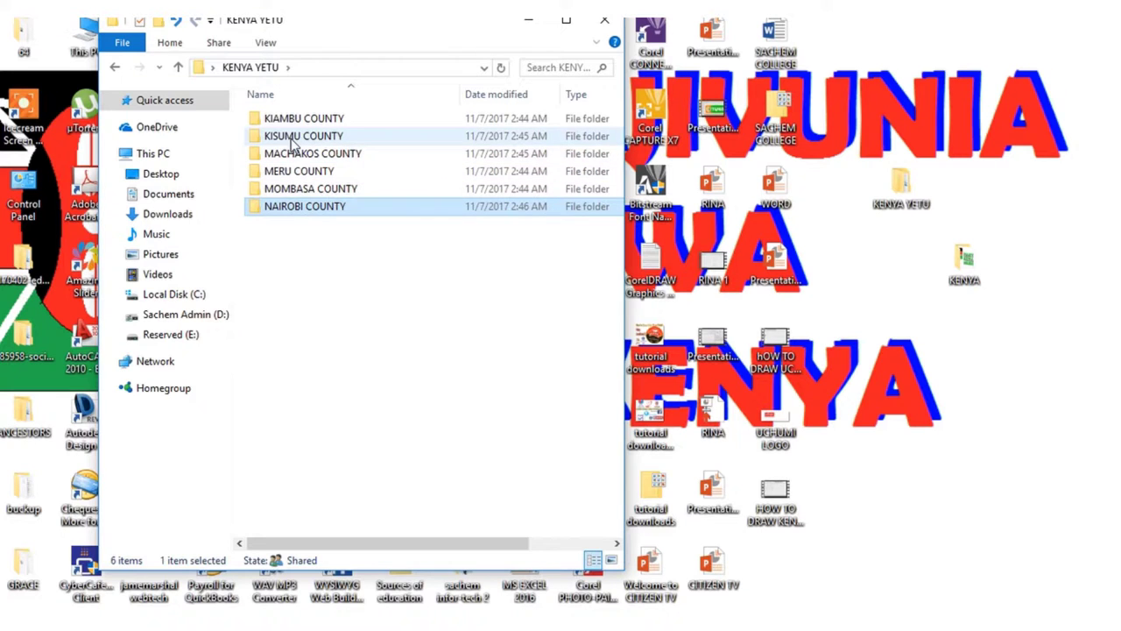
{"action": "left_click", "coordinate": [294, 137]}
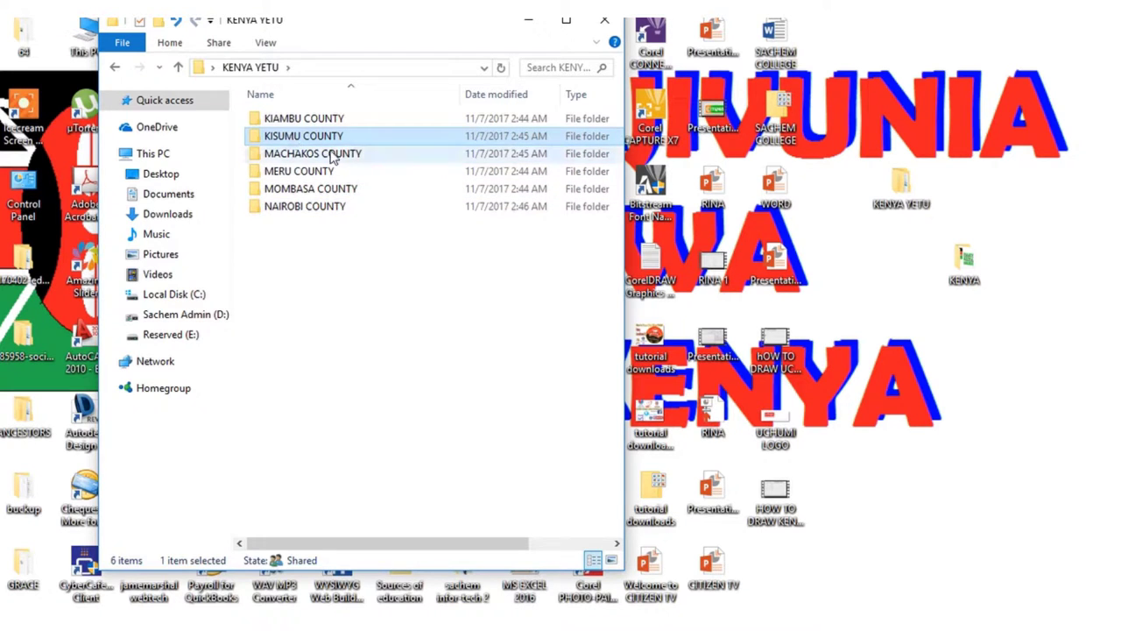
{"action": "left_click", "coordinate": [287, 68]}
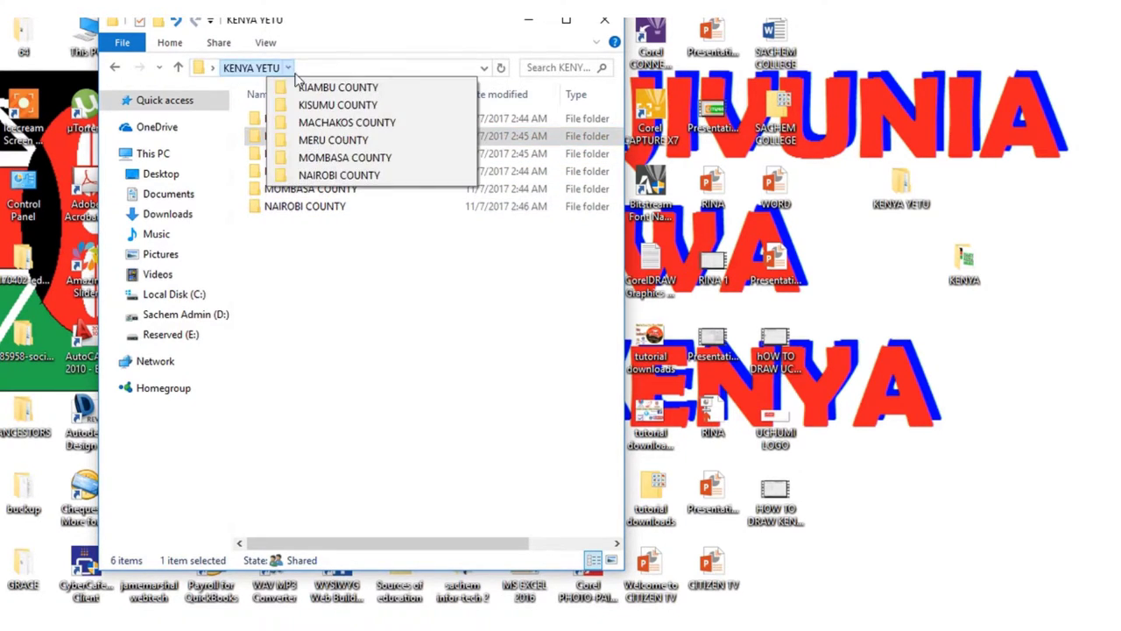
{"action": "left_click", "coordinate": [335, 106]}
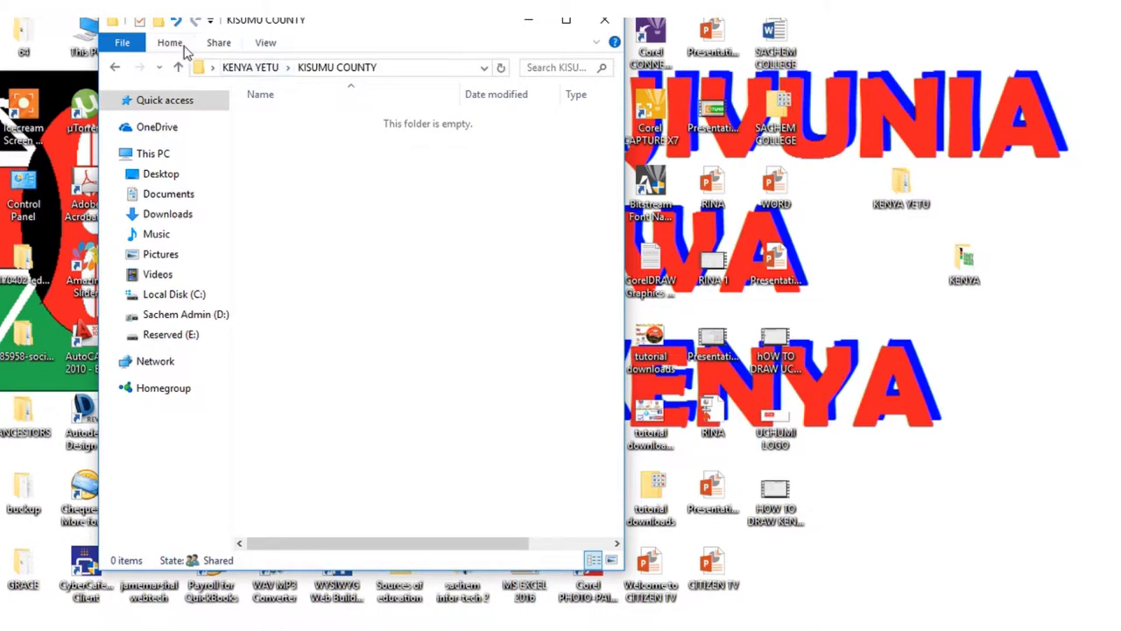
{"action": "left_click", "coordinate": [158, 21]}
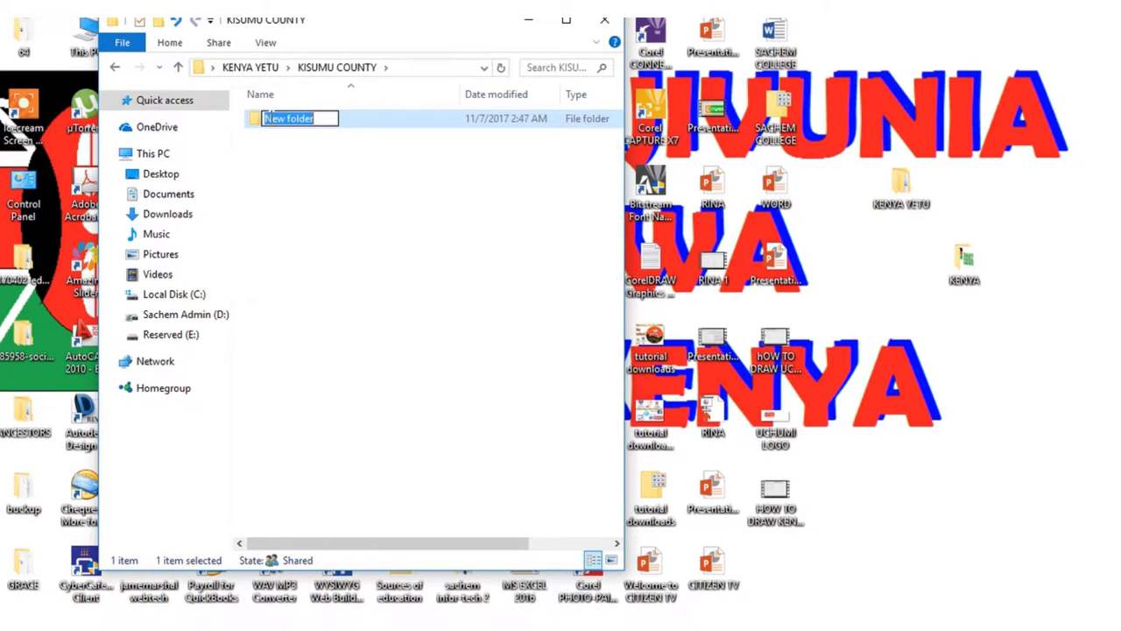
{"action": "type", "text": "AHERO"}
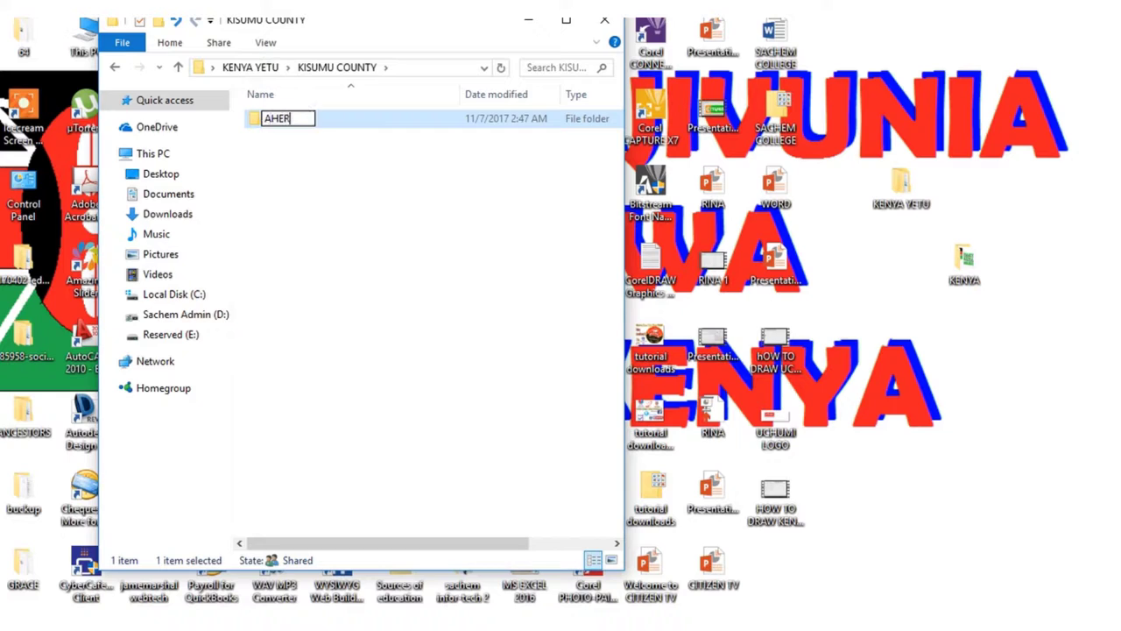
{"action": "left_click", "coordinate": [295, 179]}
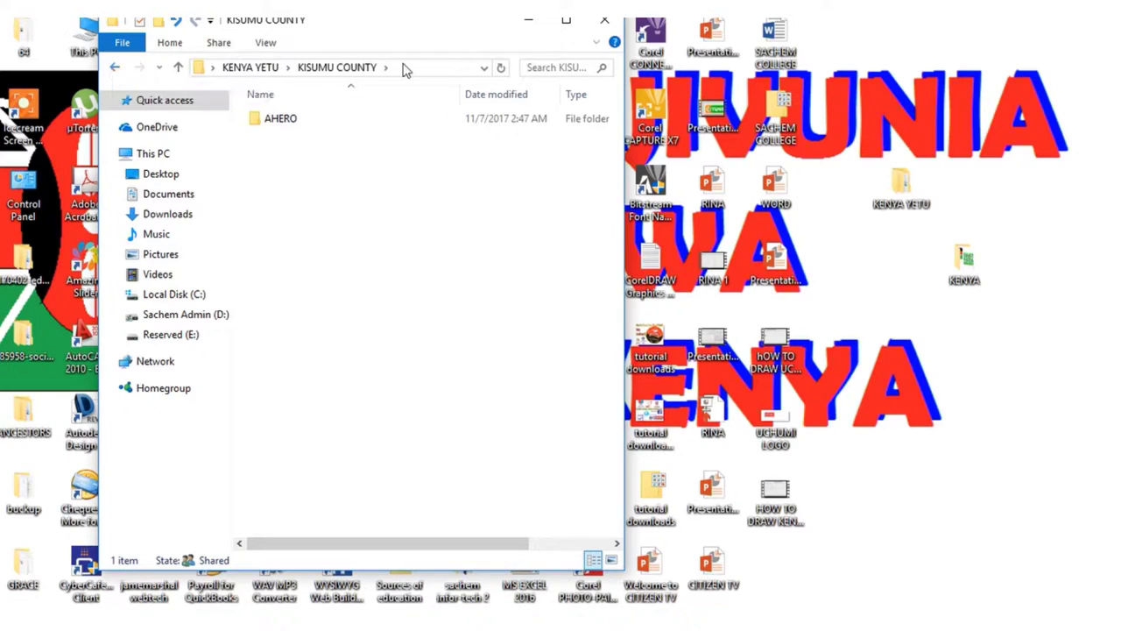
- Close the folder window, then launch Paint and open the recent picture UCHUMI LOGO
{"action": "left_click", "coordinate": [604, 19]}
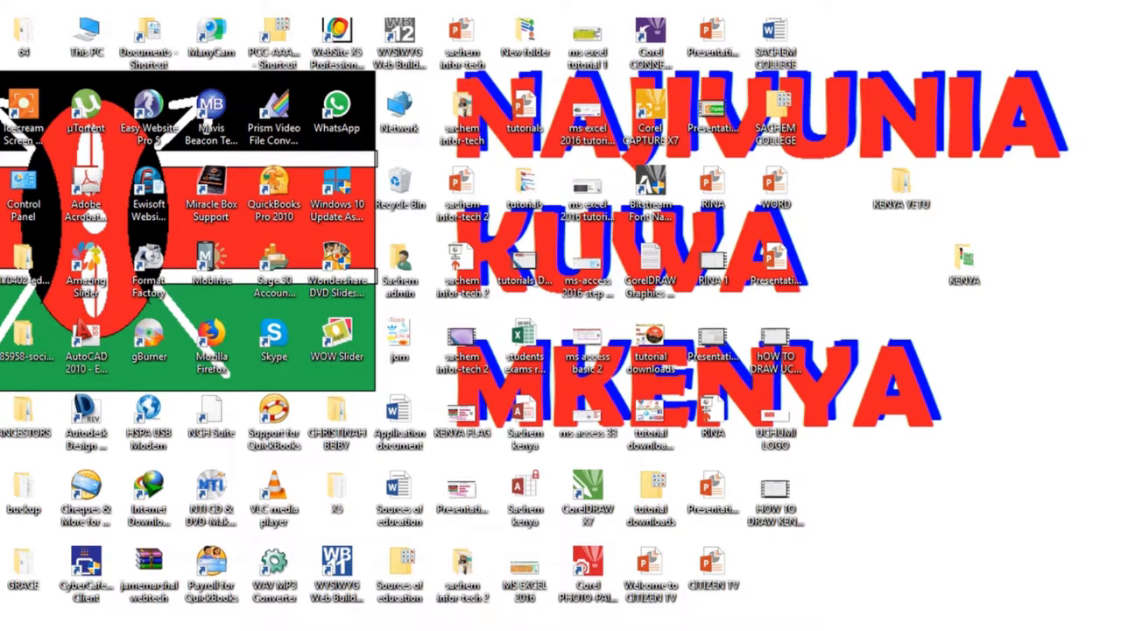
{"action": "key", "text": "super"}
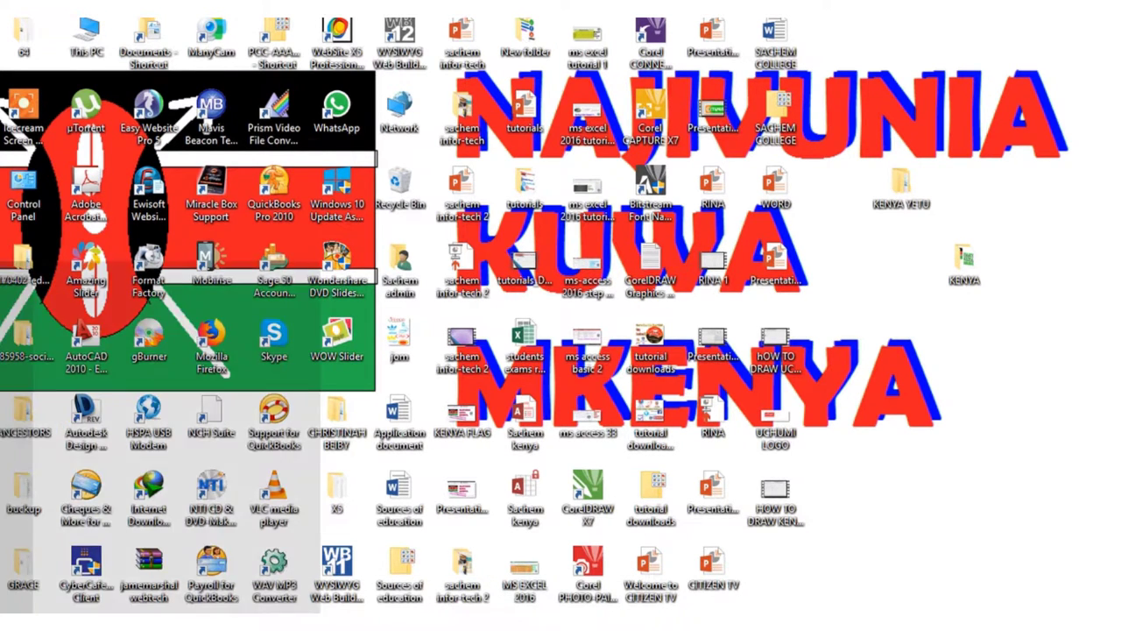
{"action": "type", "text": "pain"}
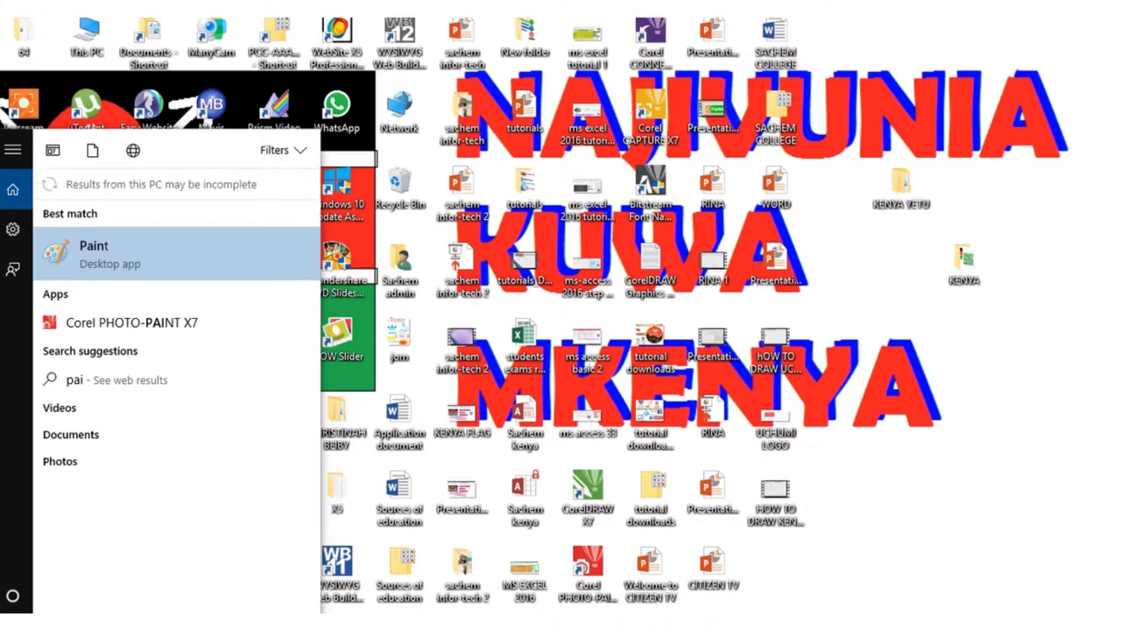
{"action": "left_click", "coordinate": [110, 260]}
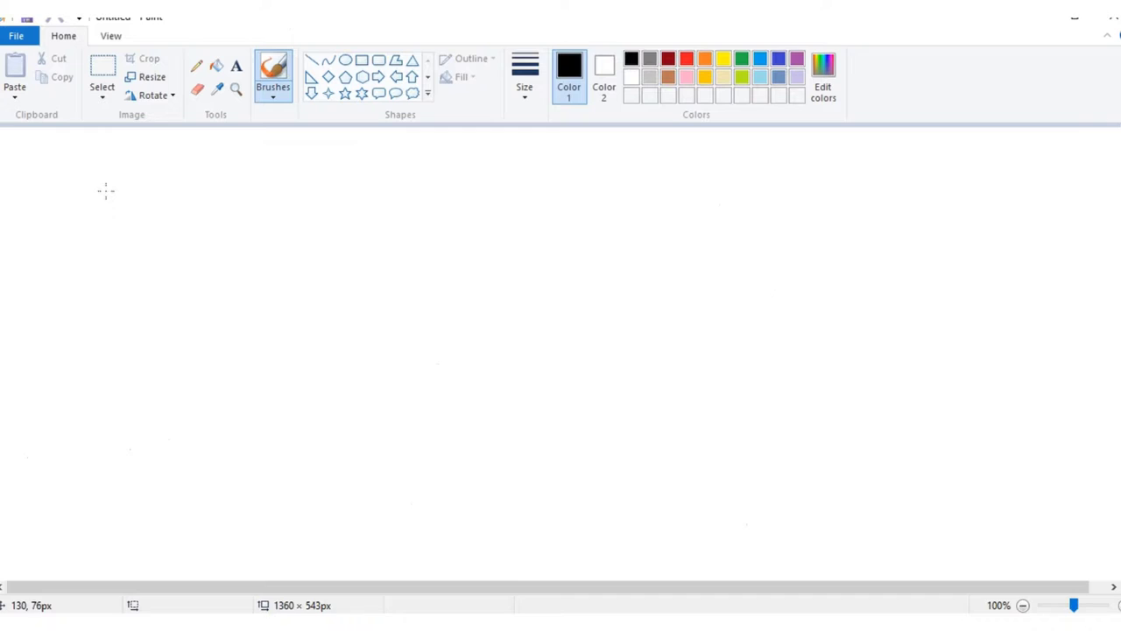
{"action": "left_click", "coordinate": [16, 35]}
{"action": "left_click", "coordinate": [220, 95]}
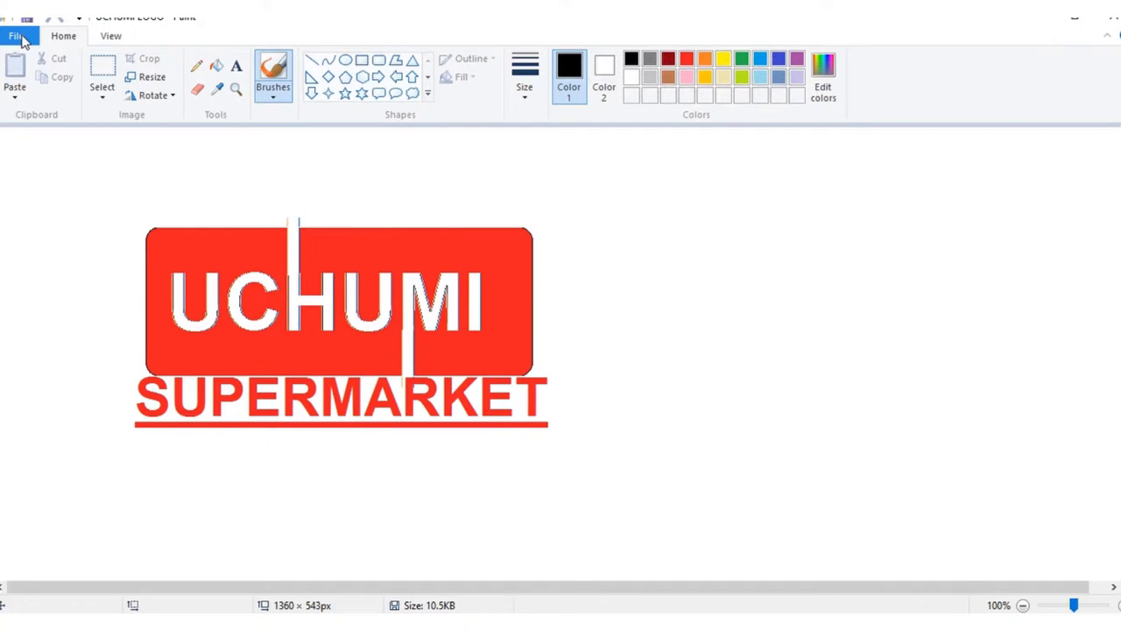
- Save a copy of the UCHUMI LOGO picture as PNG in the desktop folder KENYA YETU > NAIROBI COUNTY > DAGORETI
{"action": "left_click", "coordinate": [23, 40]}
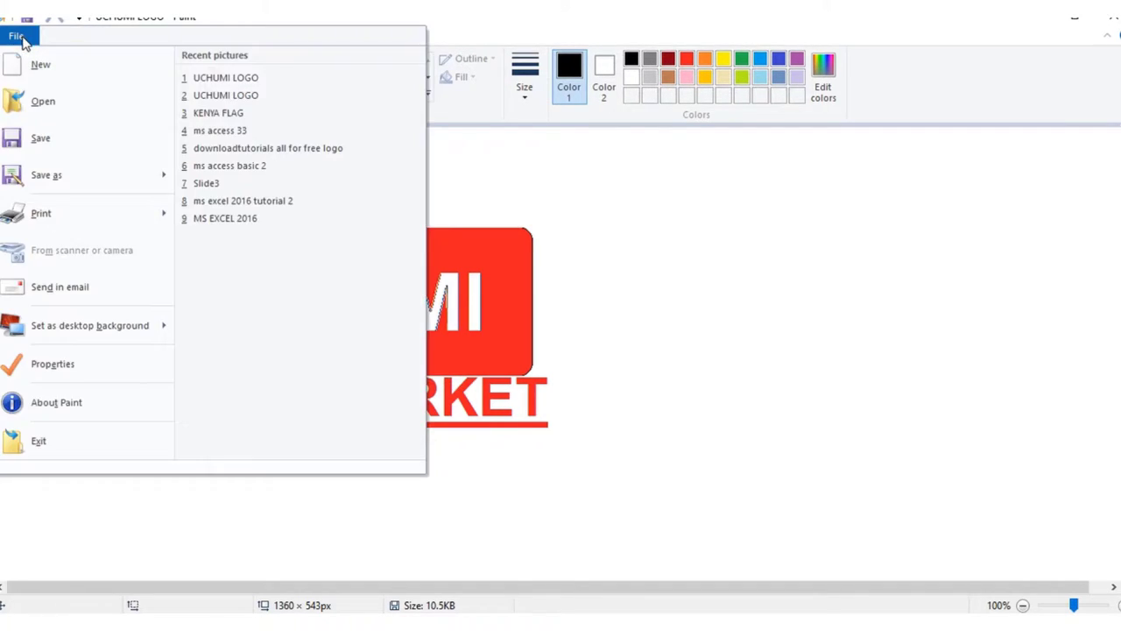
{"action": "key", "text": "Escape"}
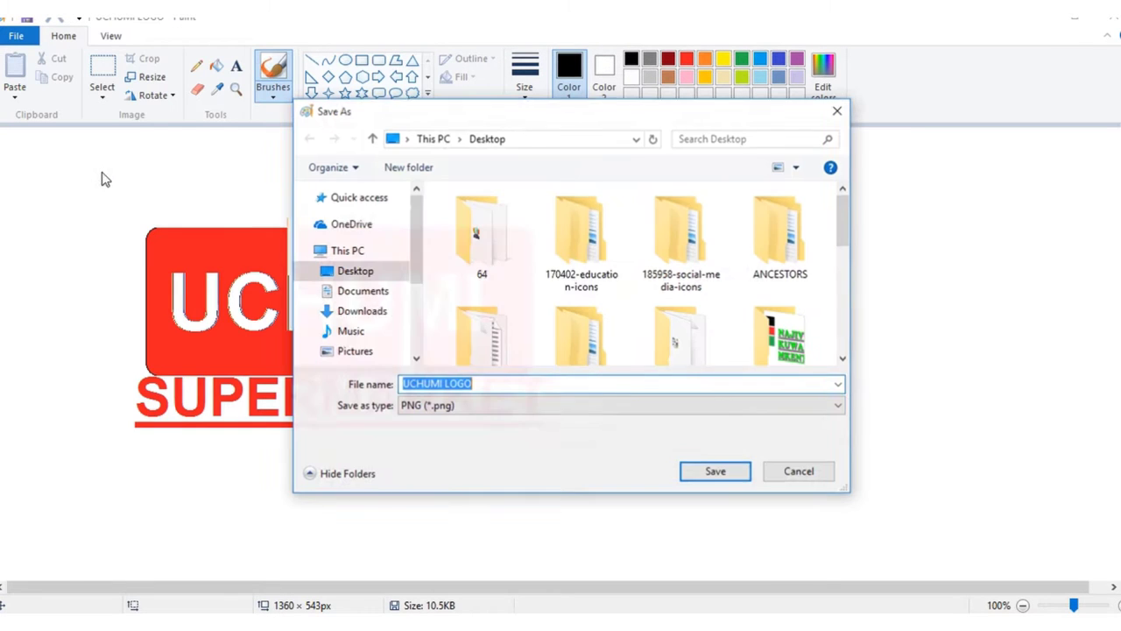
{"action": "left_click", "coordinate": [377, 272]}
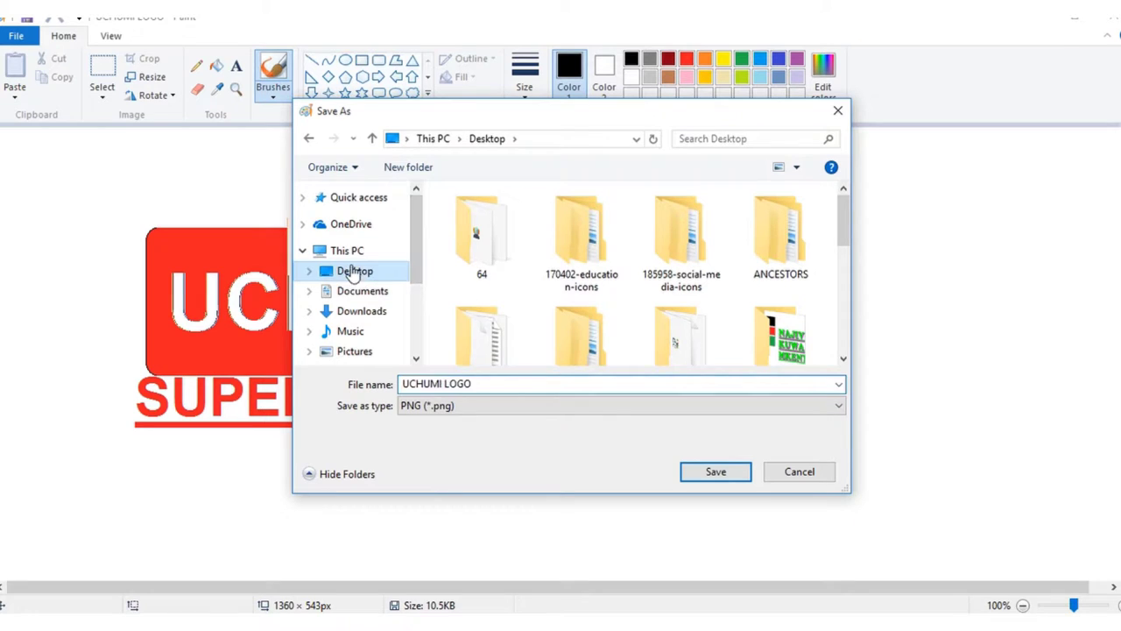
{"action": "left_click", "coordinate": [515, 138]}
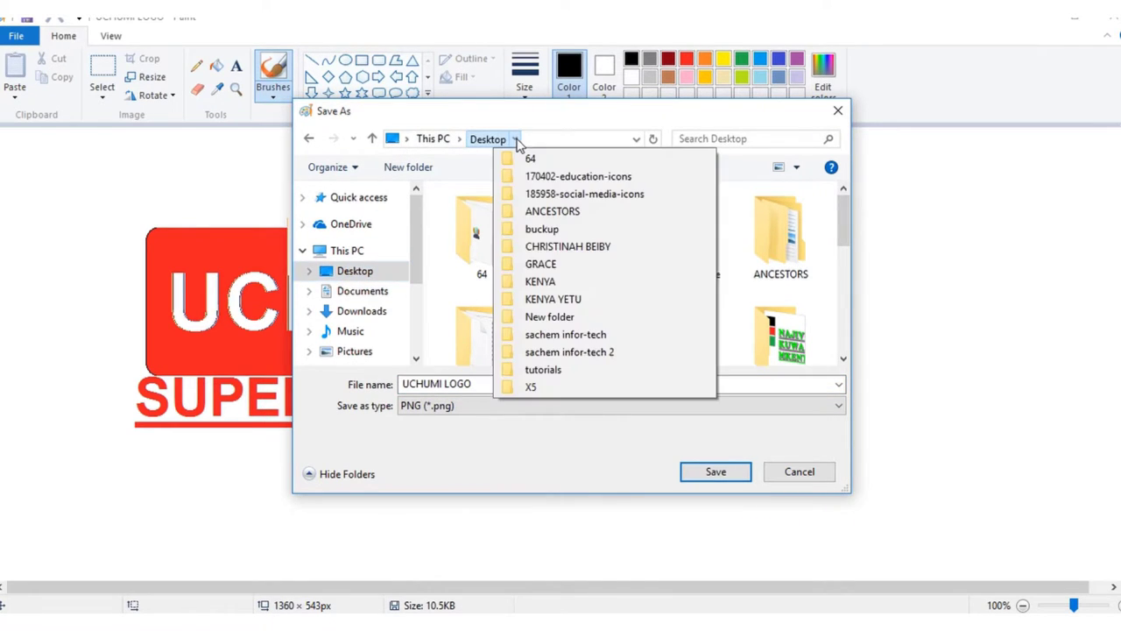
{"action": "left_click", "coordinate": [559, 300]}
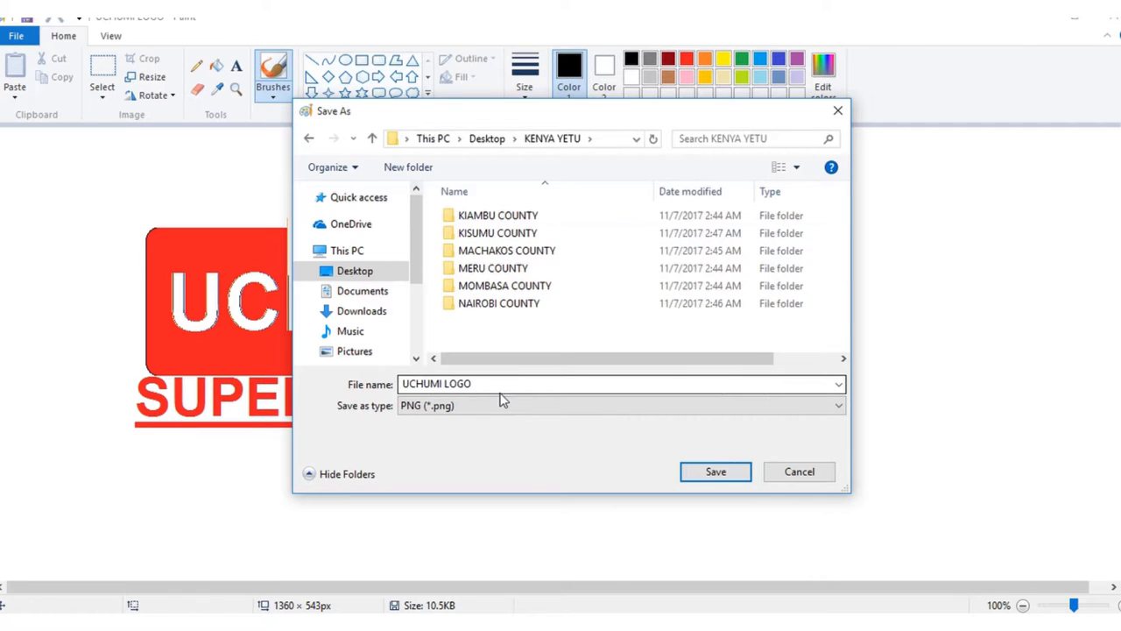
{"action": "left_click", "coordinate": [470, 303]}
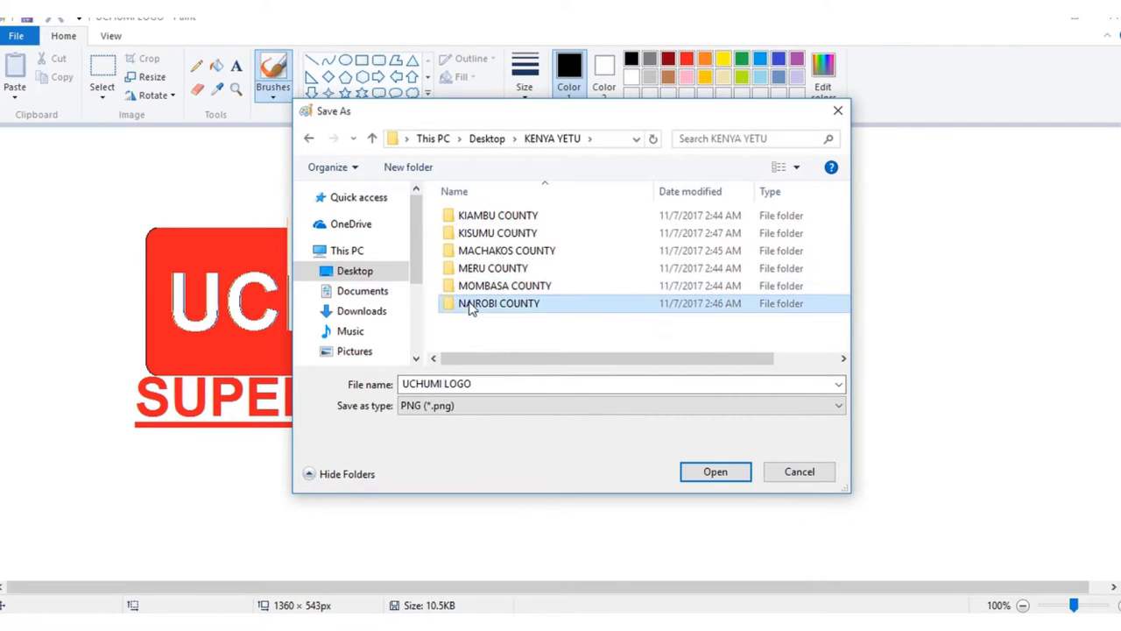
{"action": "left_click", "coordinate": [591, 140]}
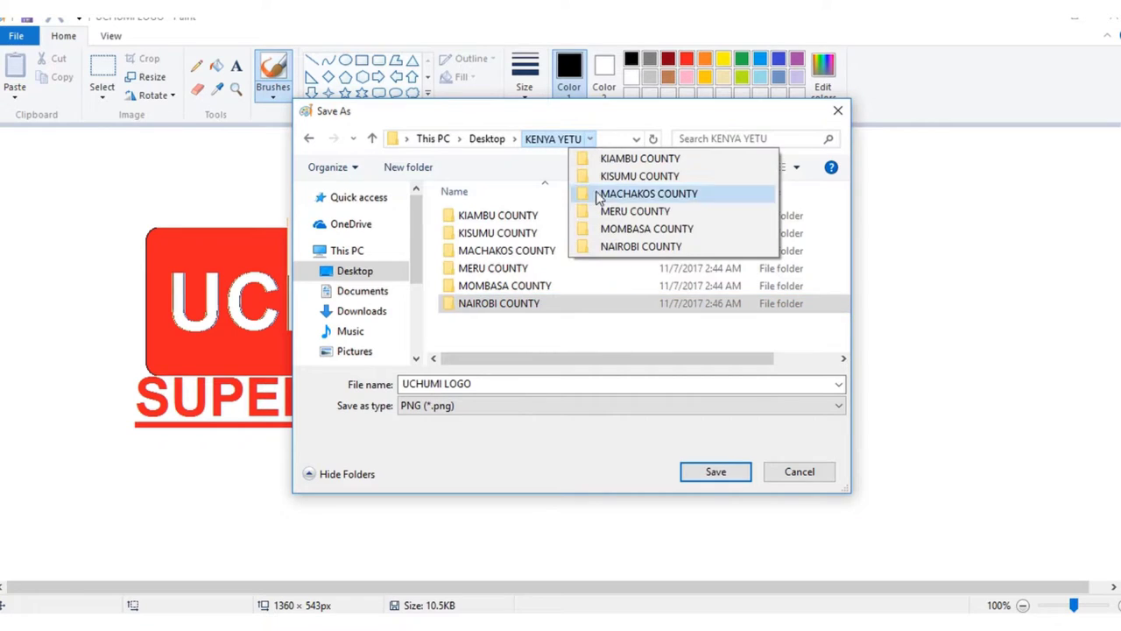
{"action": "left_click", "coordinate": [618, 248]}
{"action": "left_click", "coordinate": [582, 139]}
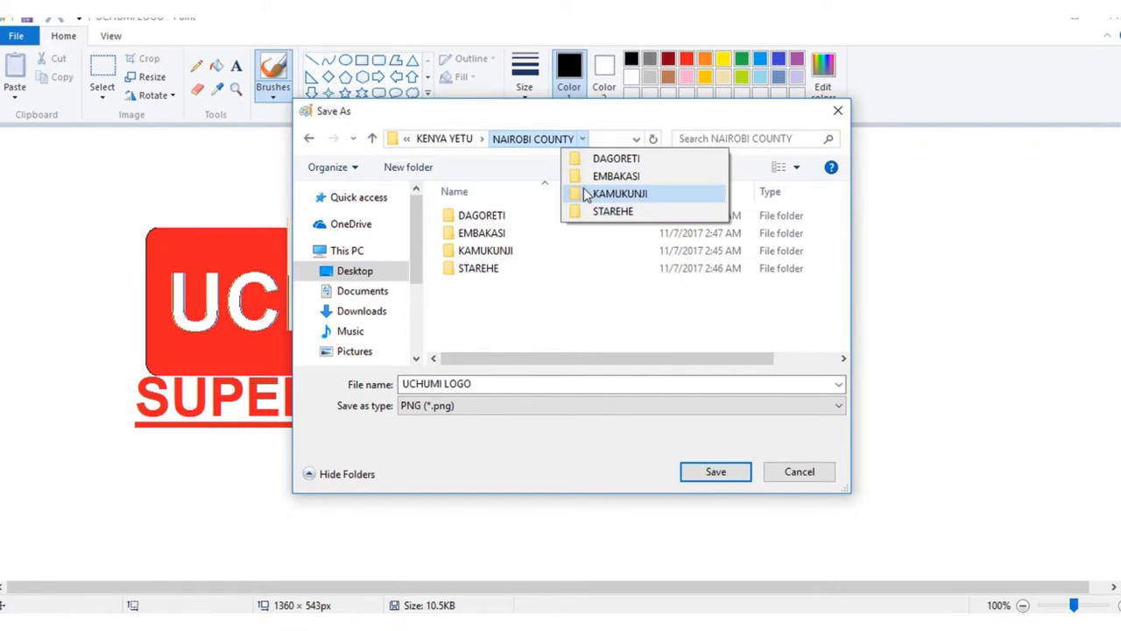
{"action": "left_click", "coordinate": [604, 160]}
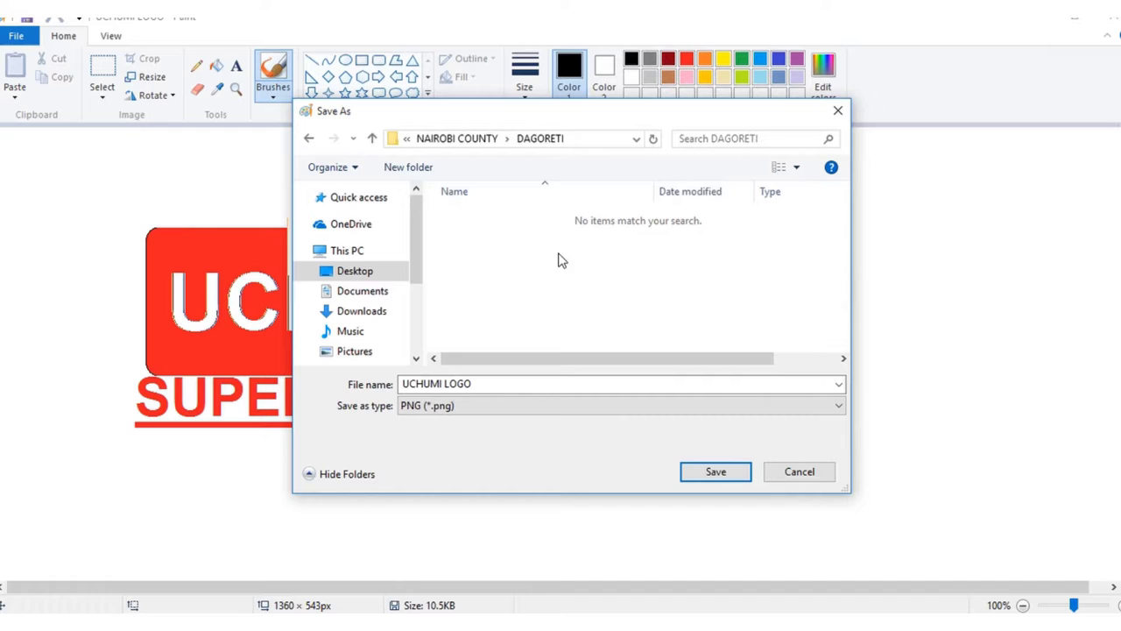
{"action": "left_click", "coordinate": [716, 472]}
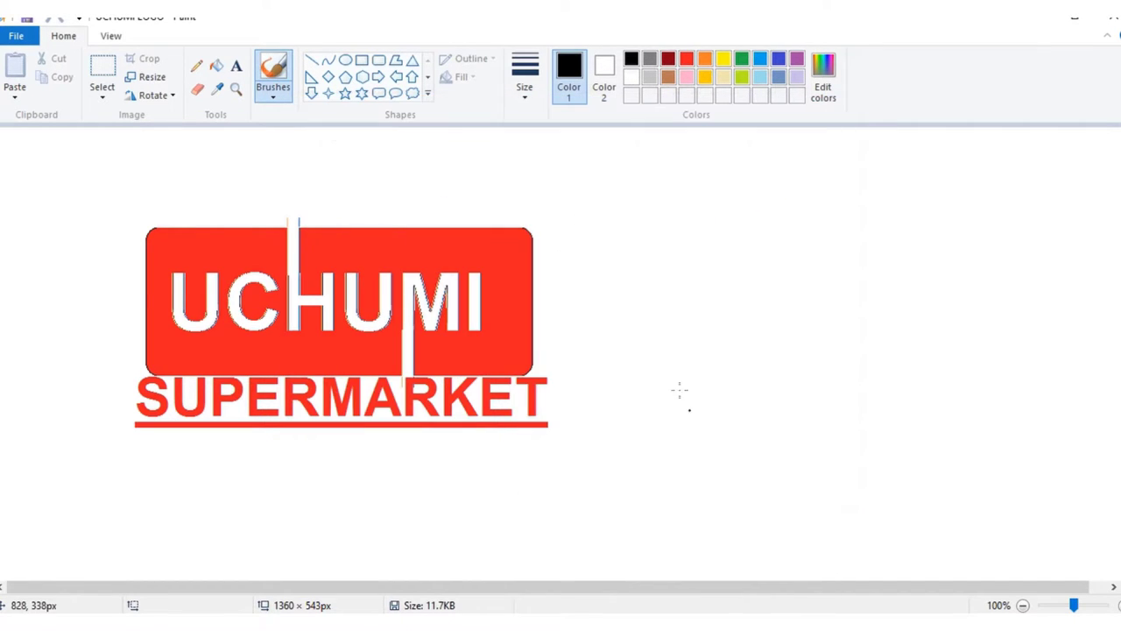
- Open the recent picture KENYA FLAG and save a PNG copy of it in the KENYA YETU folder on the desktop
{"action": "left_click", "coordinate": [16, 36]}
{"action": "left_click", "coordinate": [226, 129]}
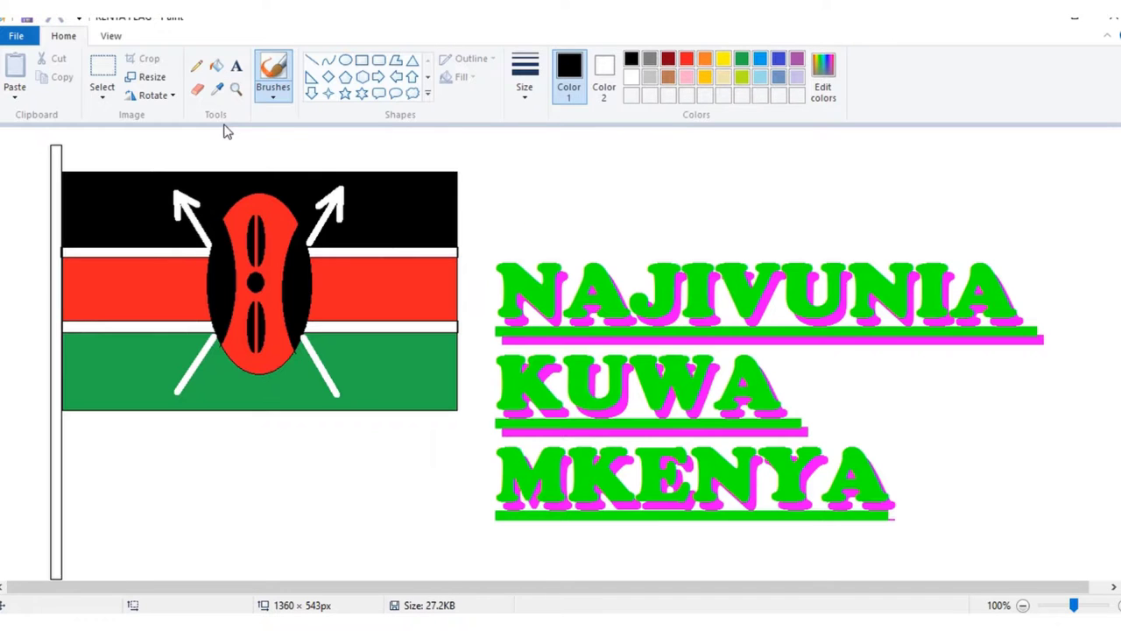
{"action": "left_click", "coordinate": [16, 36]}
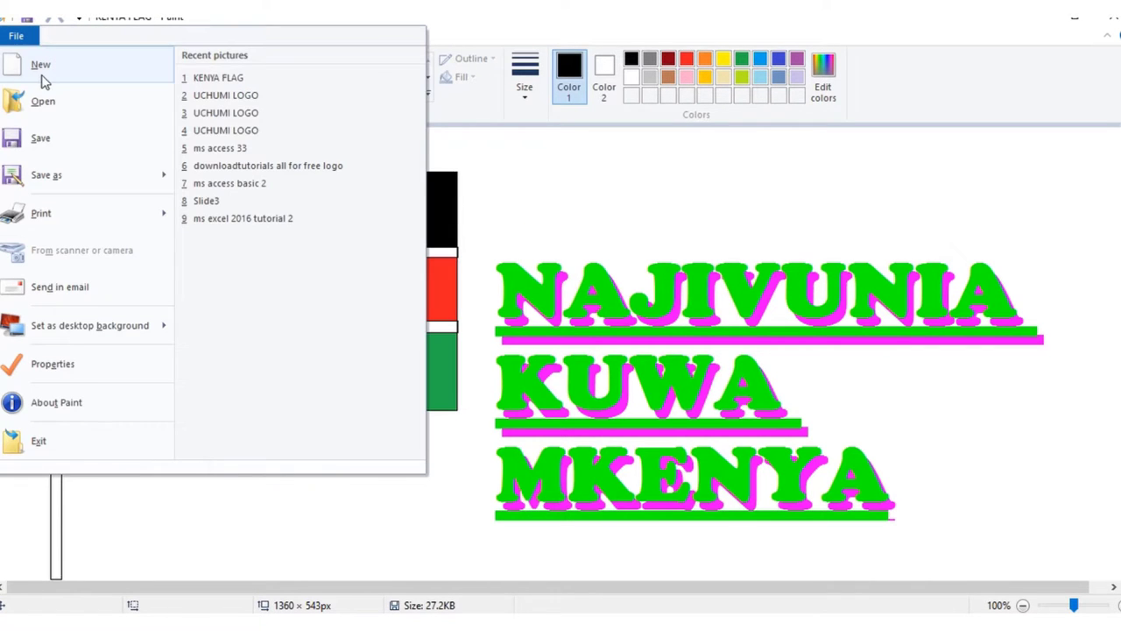
{"action": "left_click", "coordinate": [59, 178]}
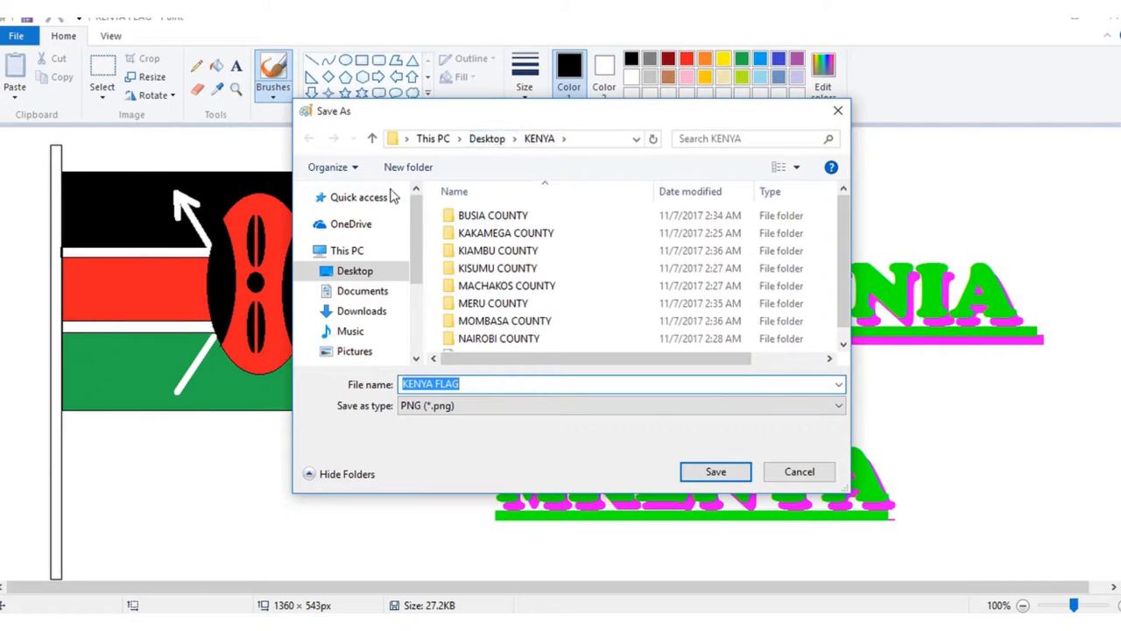
{"action": "left_click", "coordinate": [355, 271]}
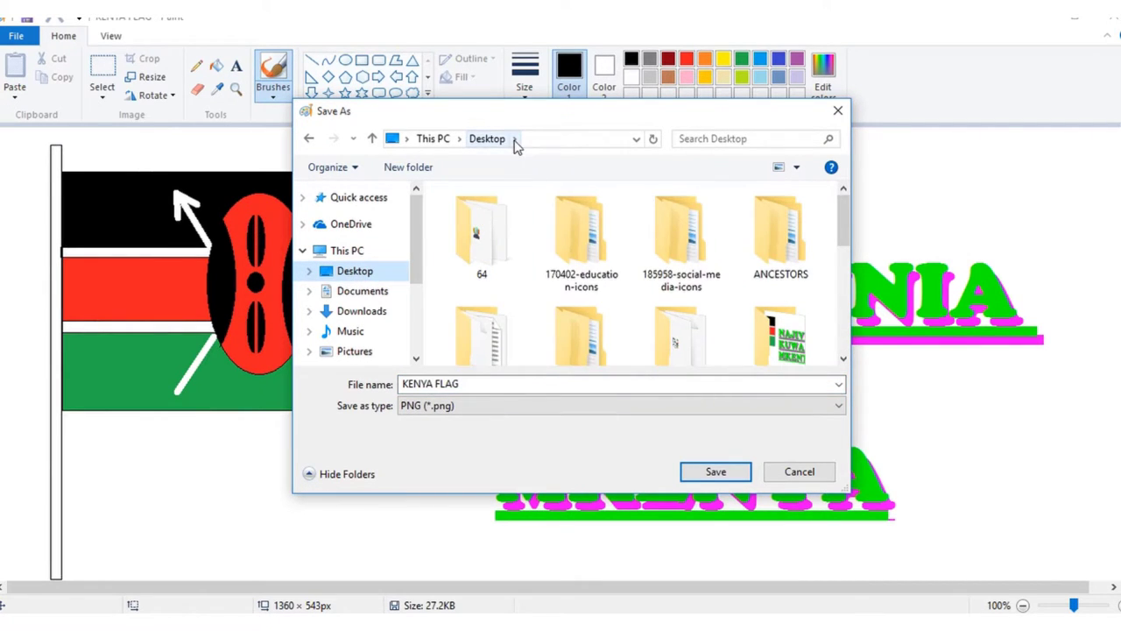
{"action": "left_click", "coordinate": [515, 139]}
{"action": "left_click", "coordinate": [565, 300]}
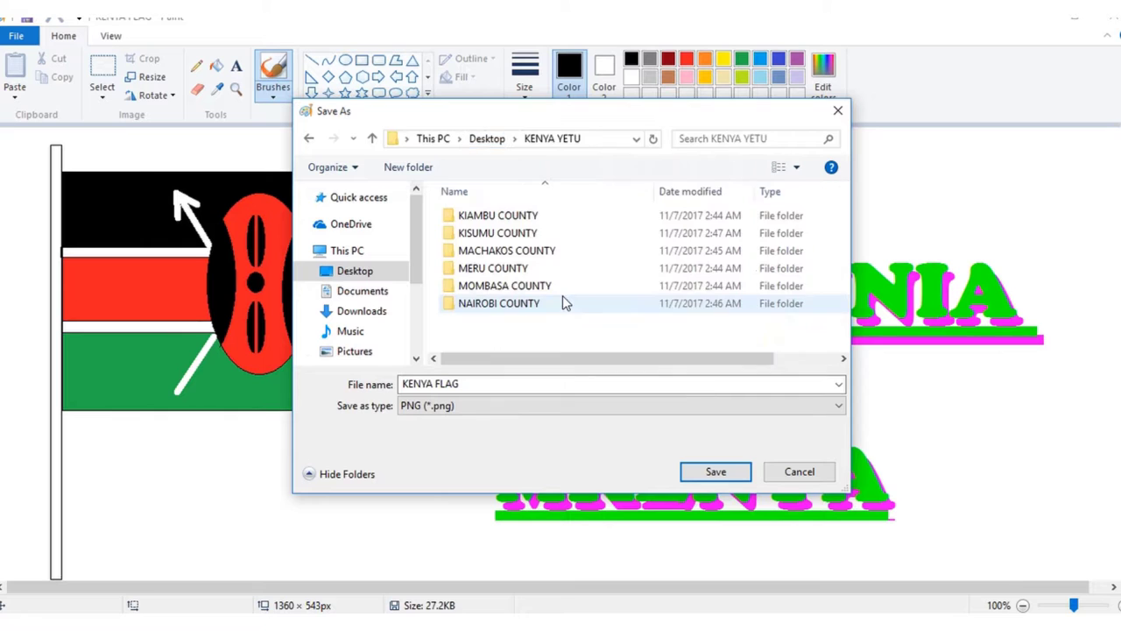
{"action": "left_click", "coordinate": [715, 473]}
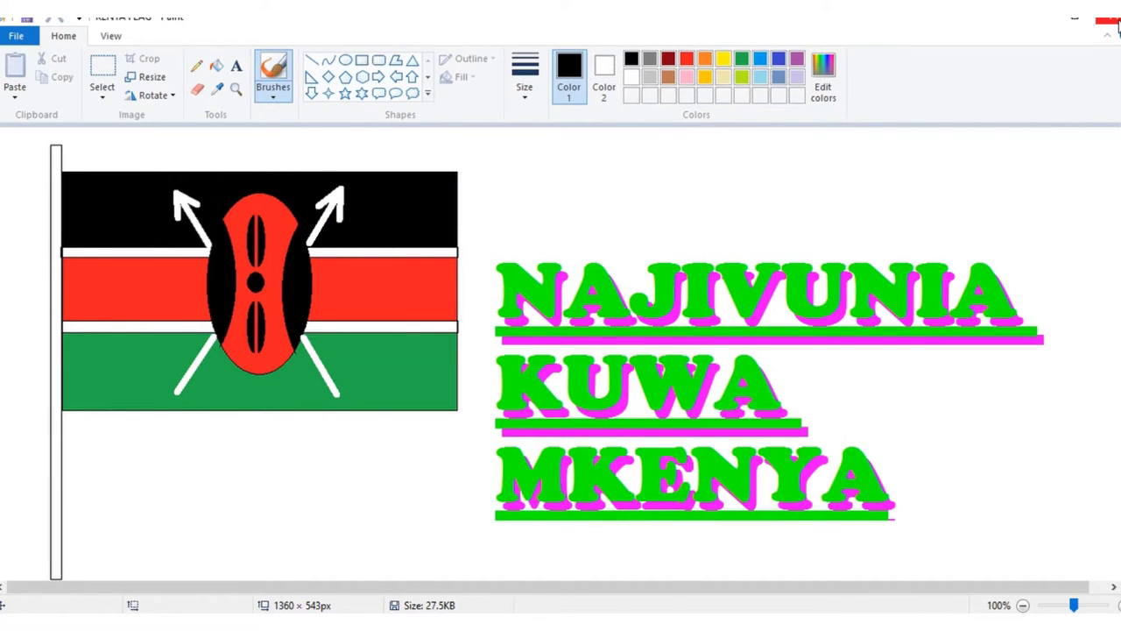
- Close Paint, then launch WordPad and open the recent document BIBLE VERSES
{"action": "left_click", "coordinate": [1112, 23]}
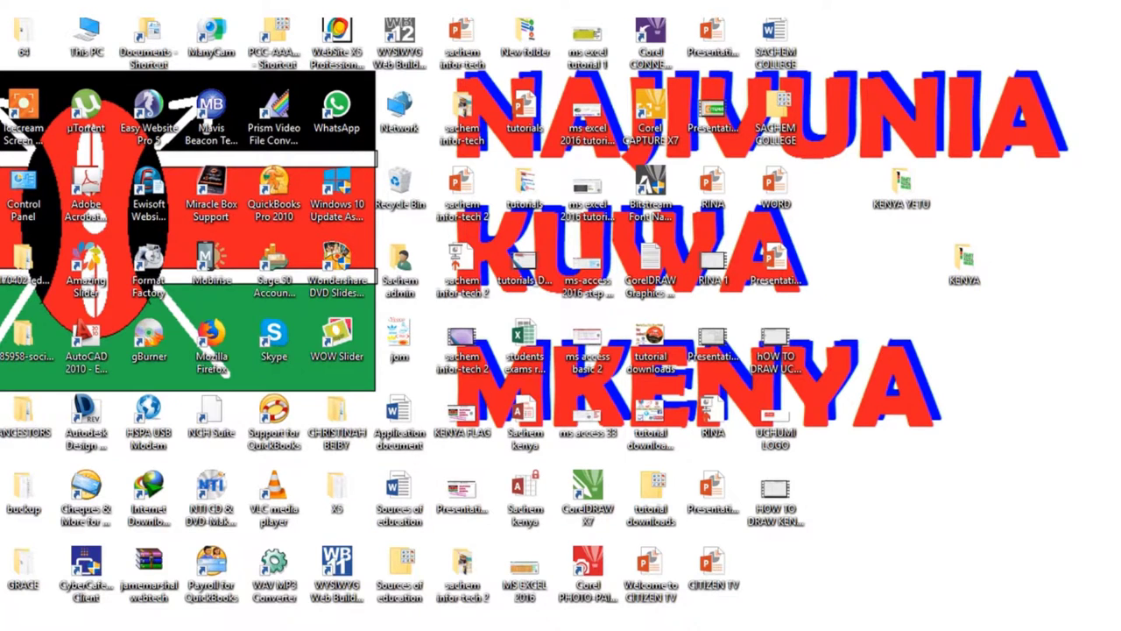
{"action": "key", "text": "super"}
{"action": "type", "text": "word"}
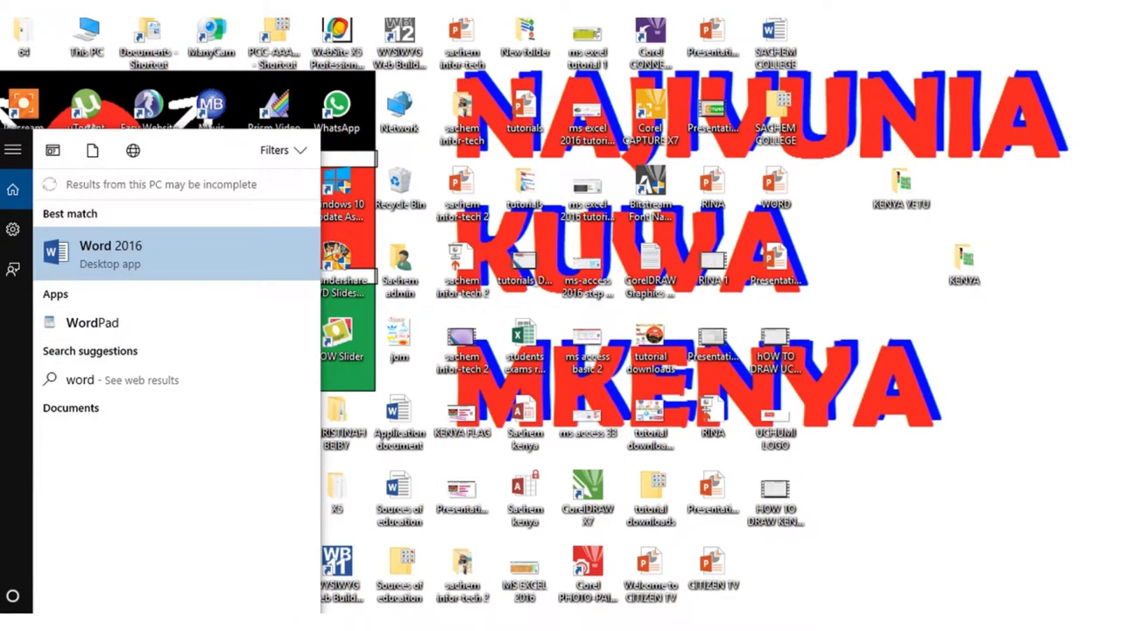
{"action": "left_click", "coordinate": [88, 326]}
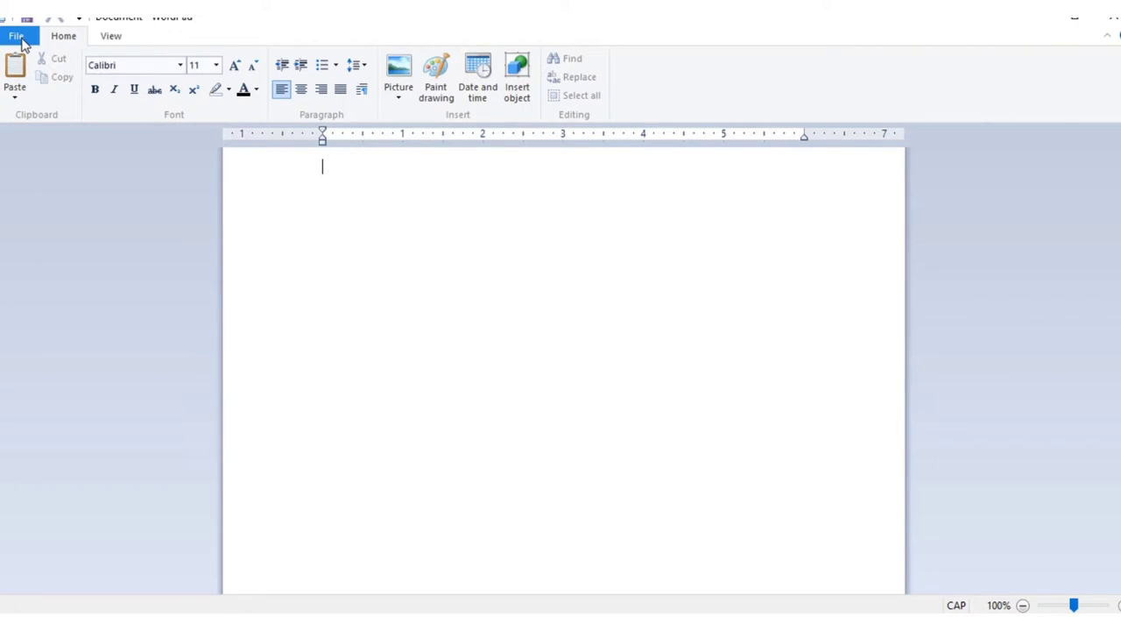
{"action": "left_click", "coordinate": [19, 39]}
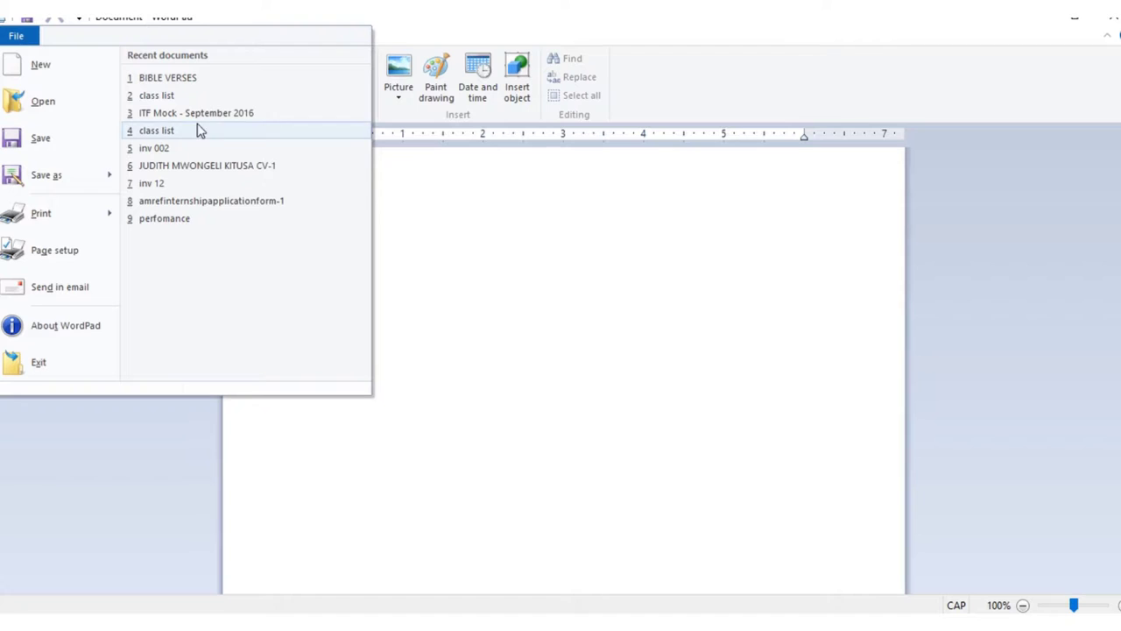
{"action": "left_click", "coordinate": [192, 78]}
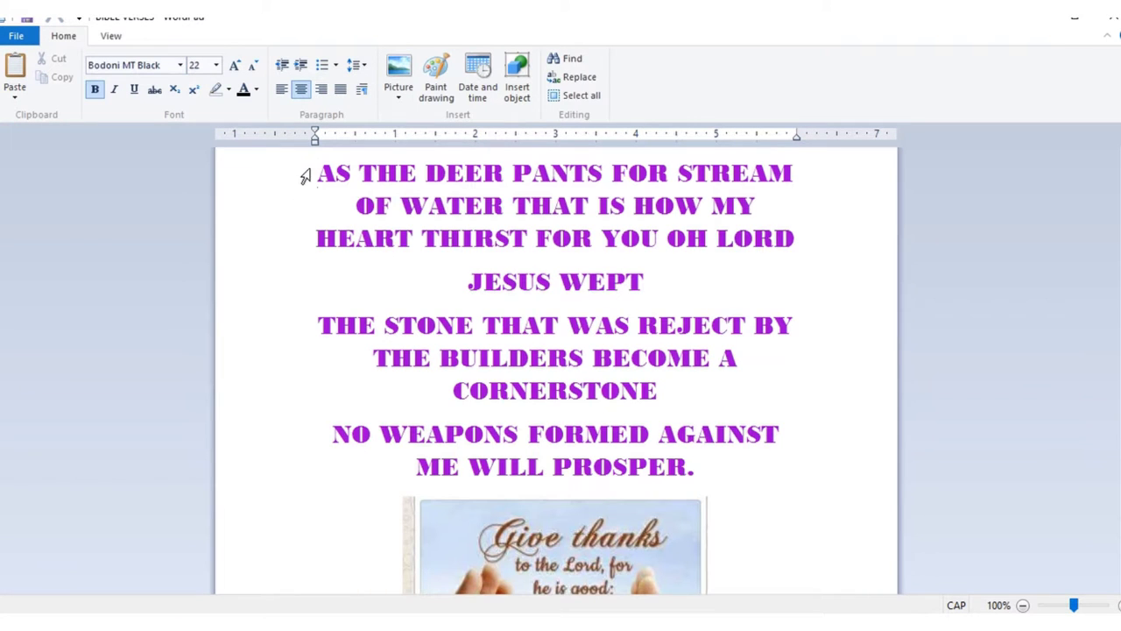
- Look over the document and select the text from "AS THE DEER PANTS" through "JESUS WEPT"
{"action": "left_click_drag", "start_coordinate": [306, 176], "coordinate": [701, 538]}
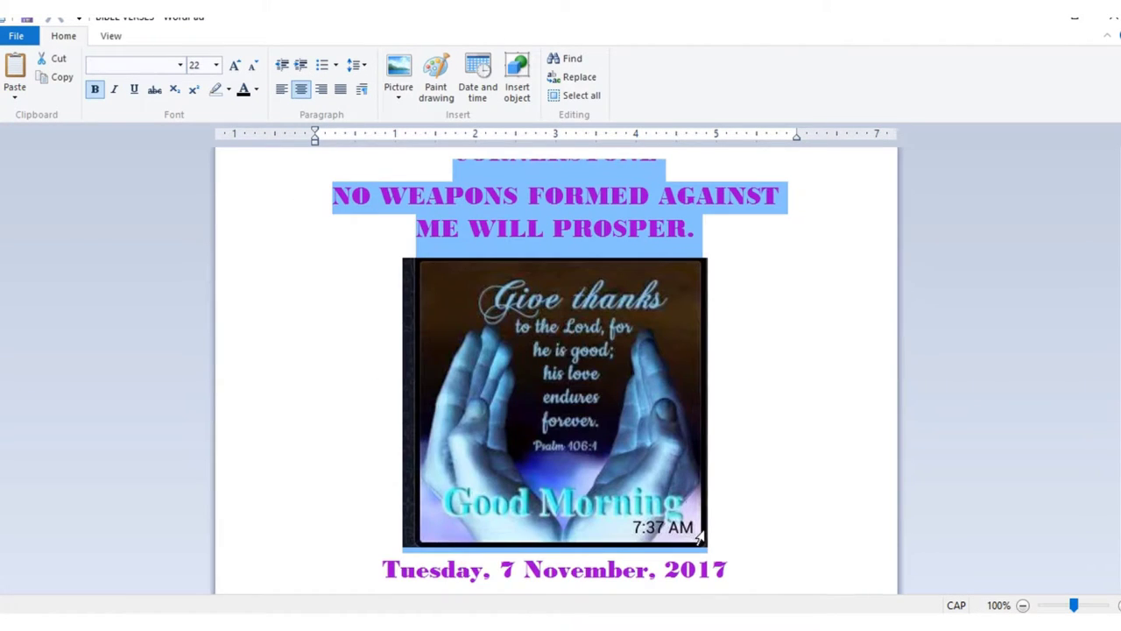
{"action": "left_click", "coordinate": [723, 348]}
{"action": "scroll", "coordinate": [735, 395], "scroll_direction": "up", "scroll_amount": 4}
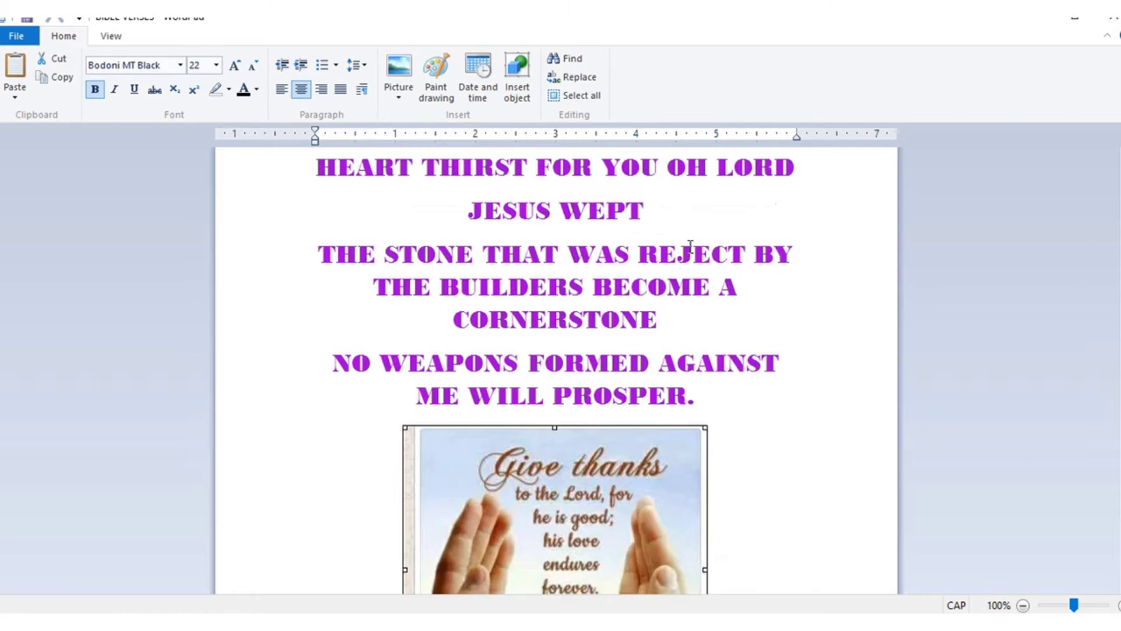
{"action": "scroll", "coordinate": [730, 487], "scroll_direction": "down", "scroll_amount": 3}
{"action": "left_click_drag", "start_coordinate": [714, 229], "coordinate": [666, 278]}
{"action": "scroll", "coordinate": [528, 305], "scroll_direction": "up", "scroll_amount": 3}
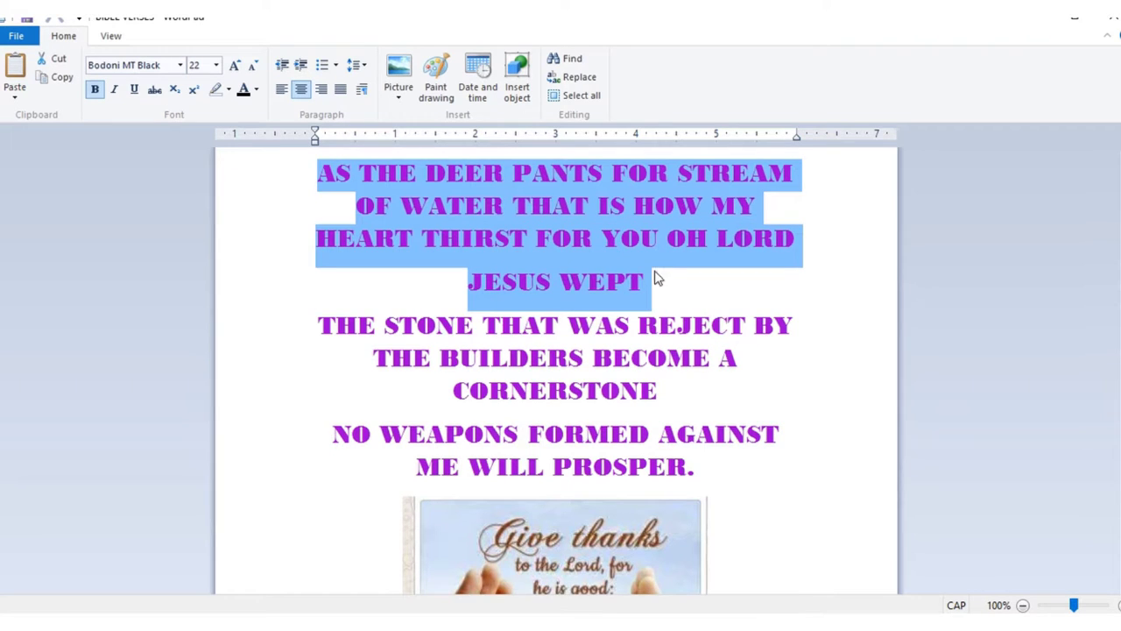